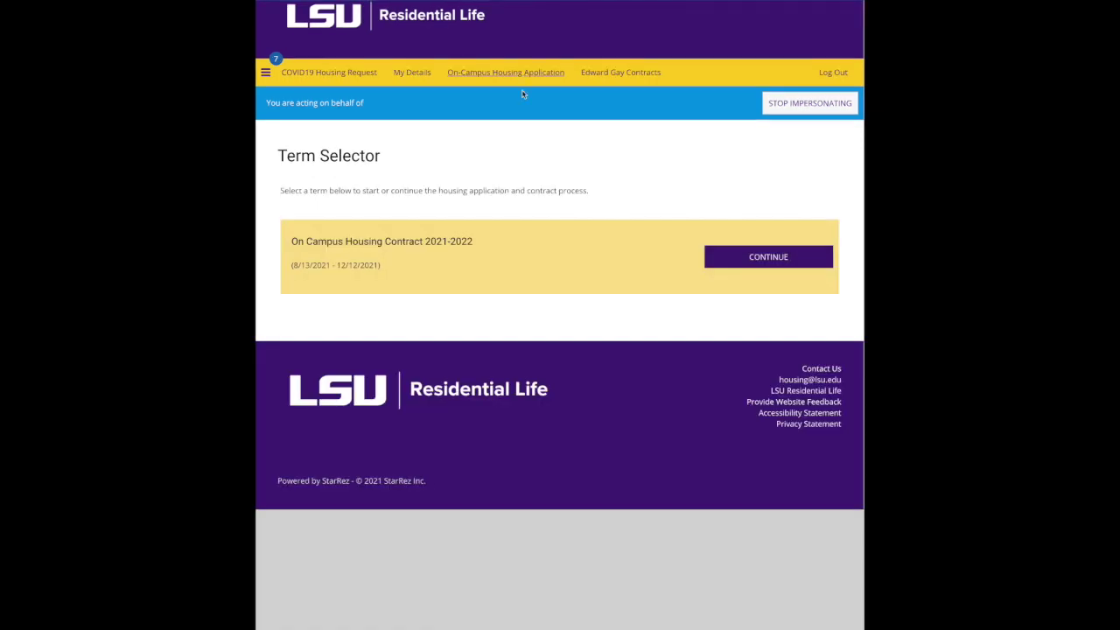
Step: Continue into the On Campus Housing Contract 2021-2022 application from the Term Selector
{"action": "left_click", "coordinate": [768, 260]}
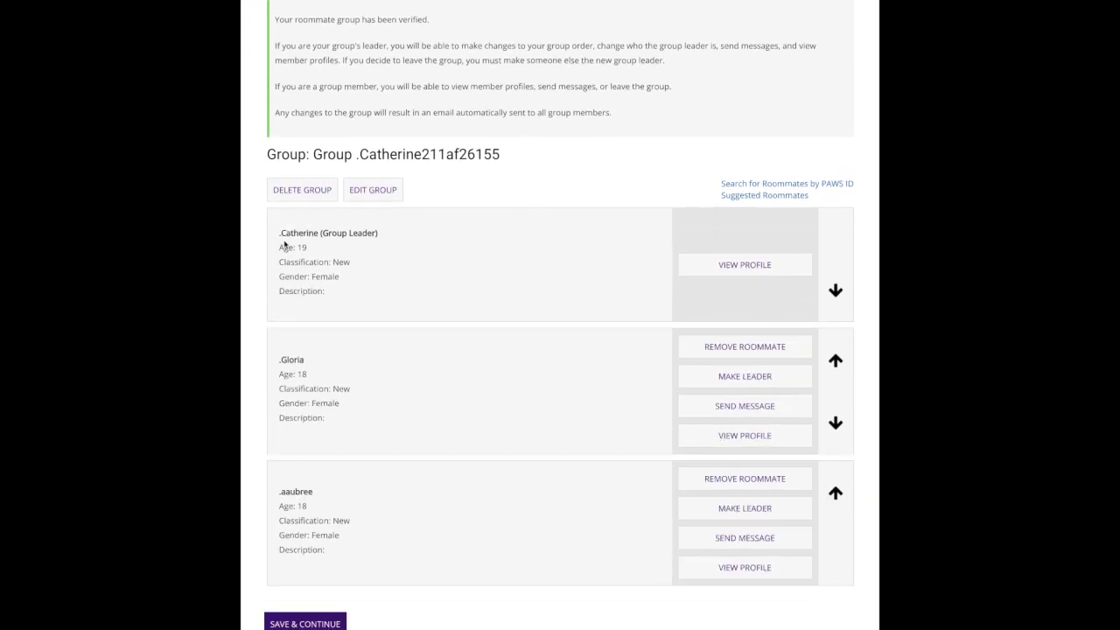
{"action": "scroll", "coordinate": [379, 244], "scroll_direction": "down", "scroll_amount": 1}
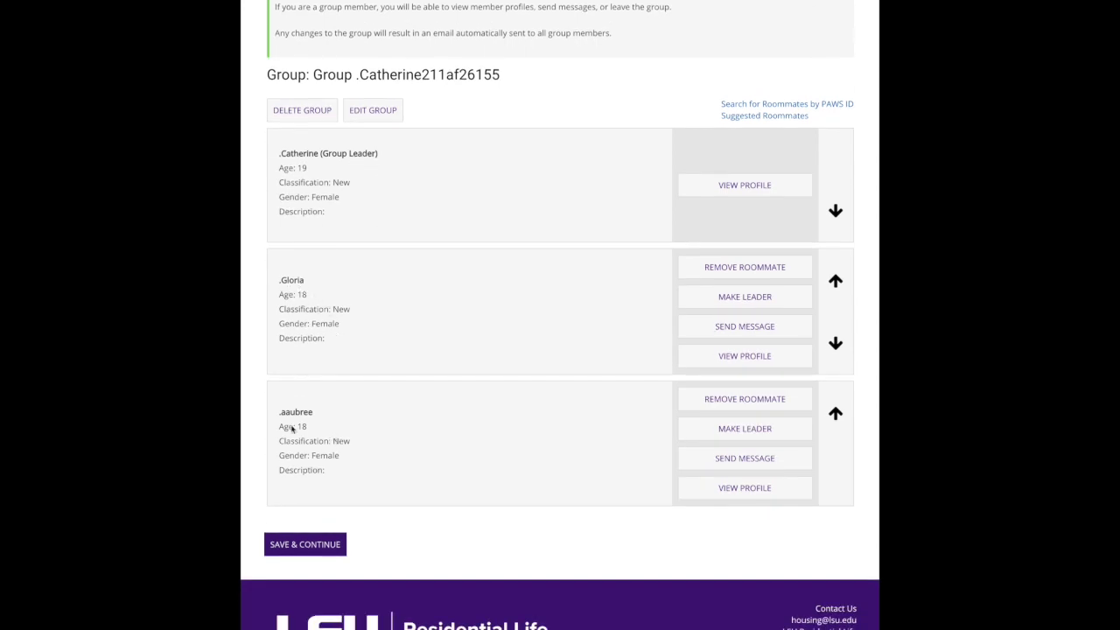
Step: Save the three-member roommate group and get past Roommate Complete to the Room List
{"action": "scroll", "coordinate": [340, 421], "scroll_direction": "up", "scroll_amount": 2}
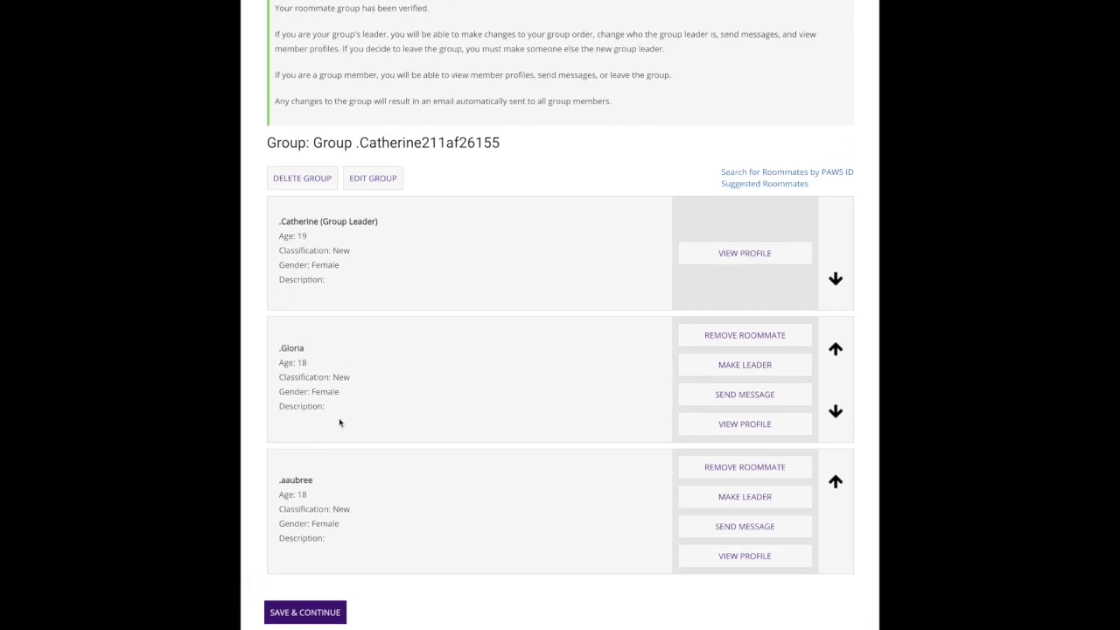
{"action": "scroll", "coordinate": [349, 421], "scroll_direction": "down", "scroll_amount": 3}
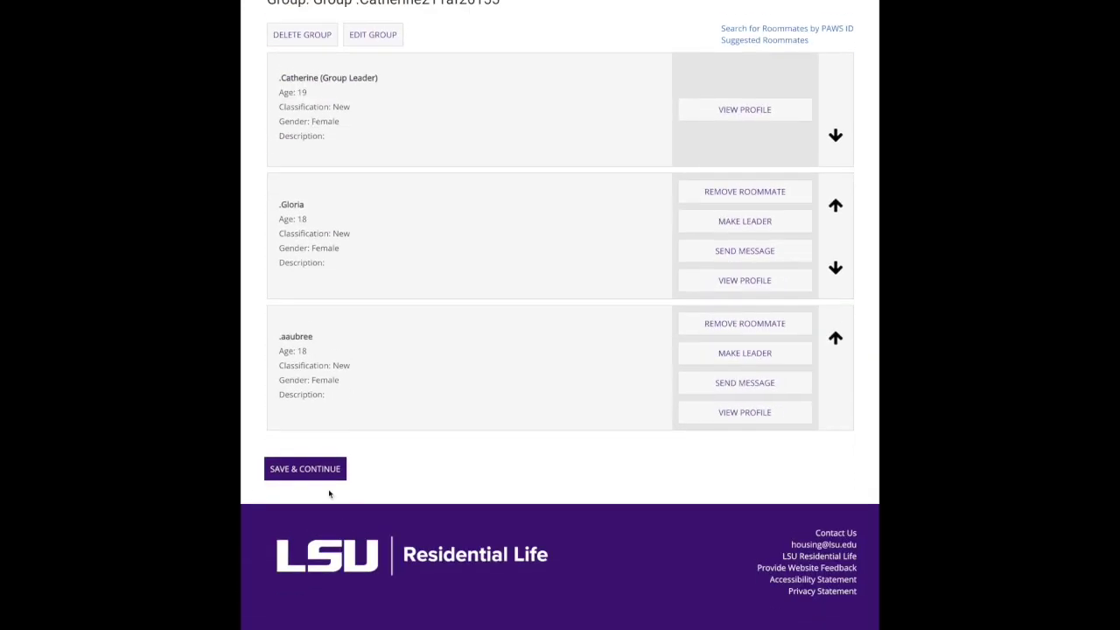
{"action": "left_click", "coordinate": [326, 476]}
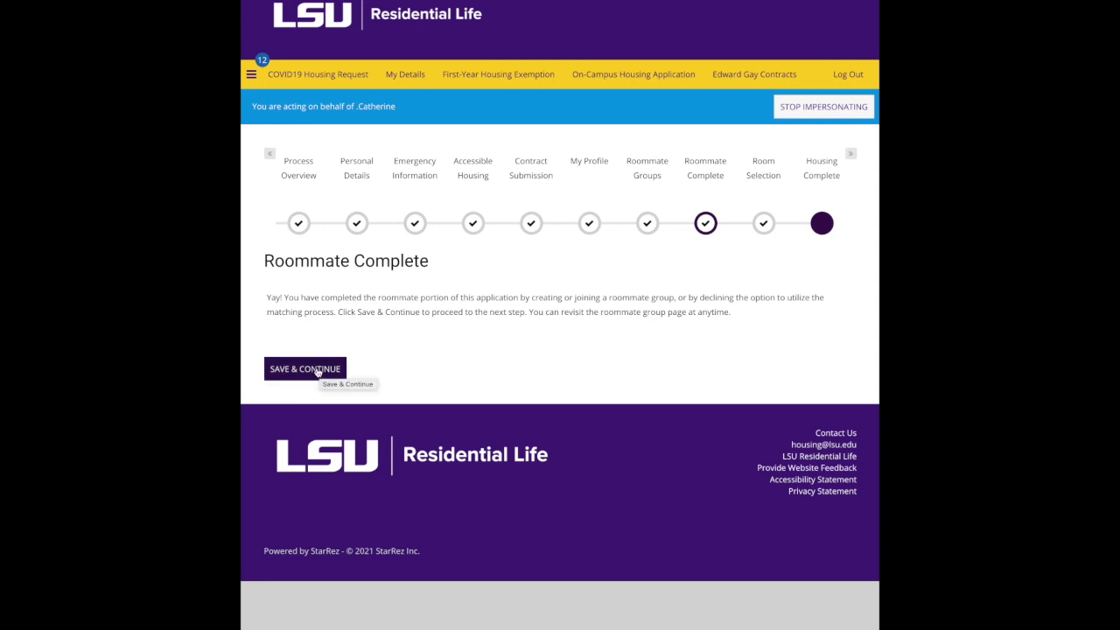
{"action": "left_click", "coordinate": [320, 370]}
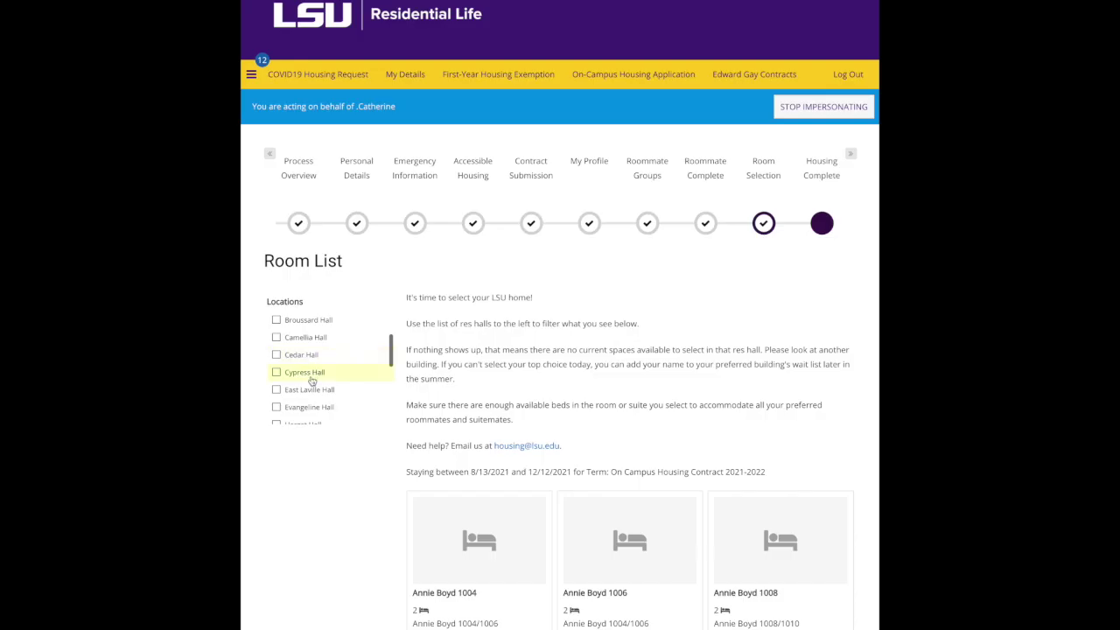
Step: Filter the room list to West Hall, browse its rooms, then clear the filter
{"action": "scroll", "coordinate": [311, 376], "scroll_direction": "down", "scroll_amount": 1}
{"action": "scroll", "coordinate": [311, 380], "scroll_direction": "down", "scroll_amount": 1}
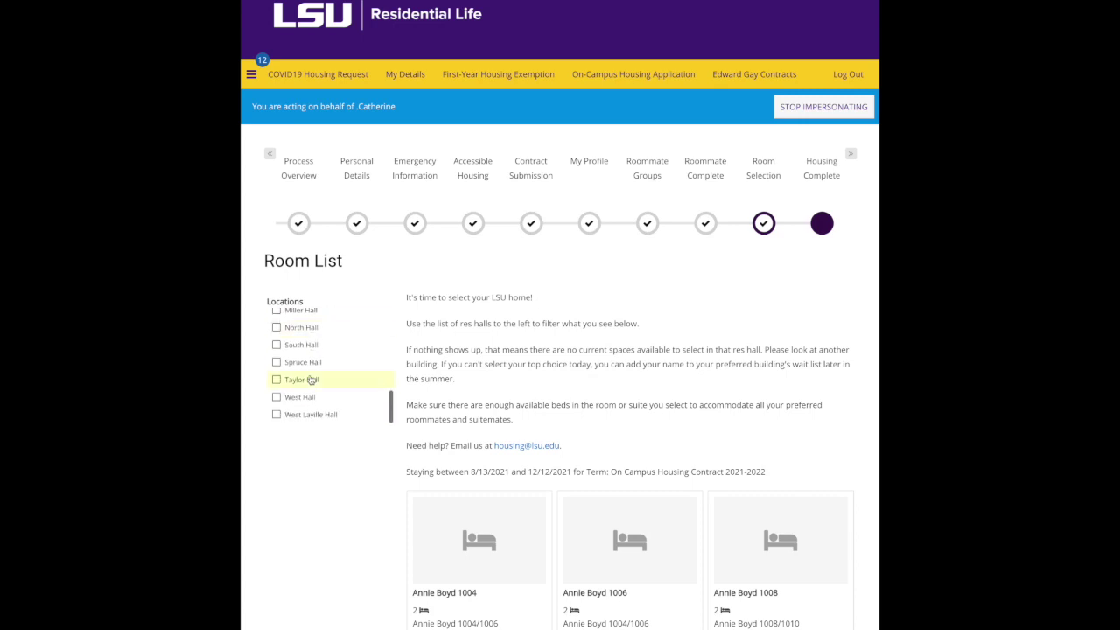
{"action": "scroll", "coordinate": [310, 380], "scroll_direction": "up", "scroll_amount": 3}
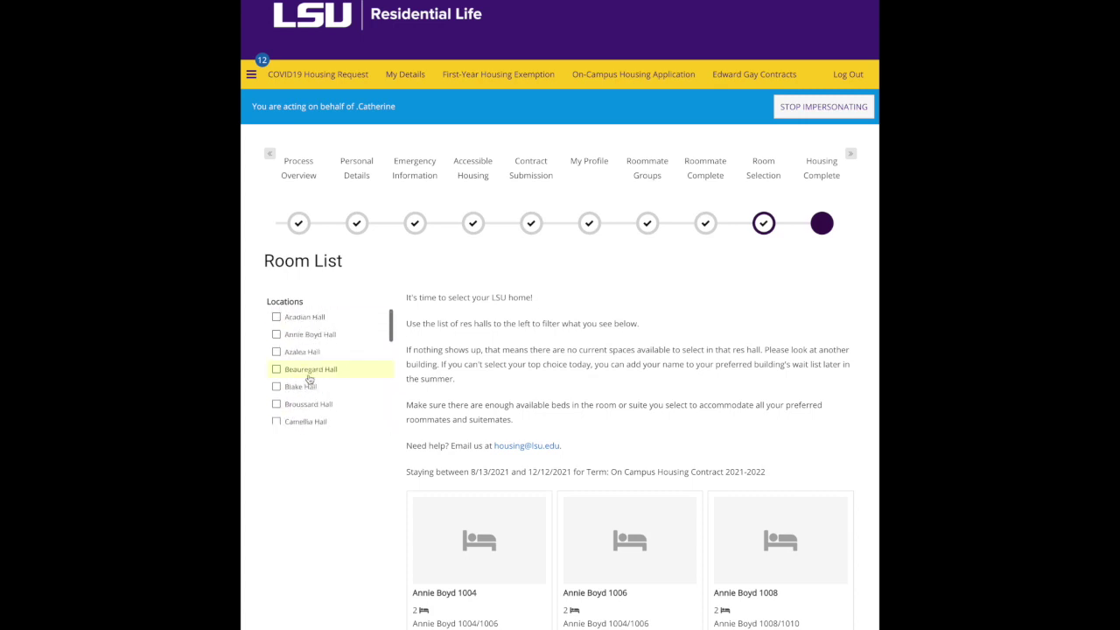
{"action": "scroll", "coordinate": [309, 380], "scroll_direction": "down", "scroll_amount": 5}
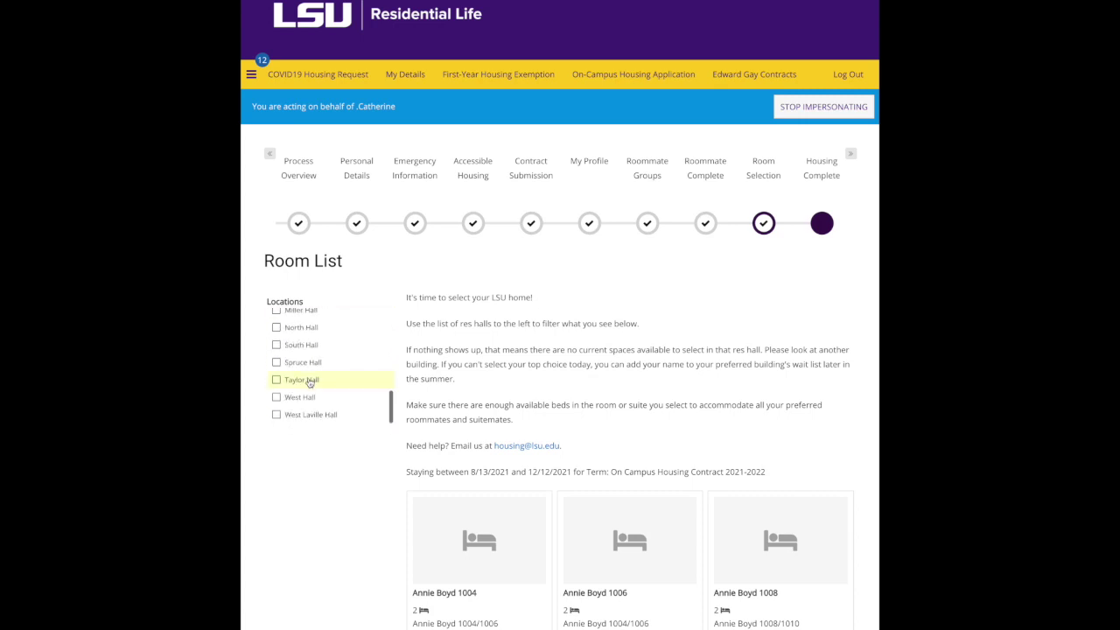
{"action": "left_click", "coordinate": [276, 397]}
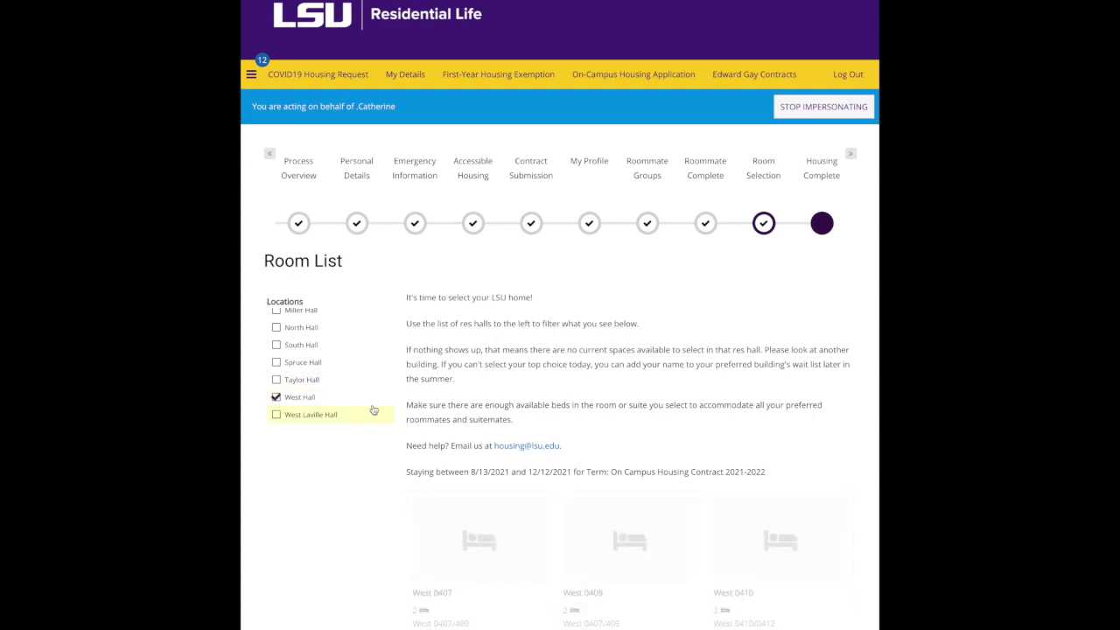
{"action": "scroll", "coordinate": [442, 402], "scroll_direction": "down", "scroll_amount": 3}
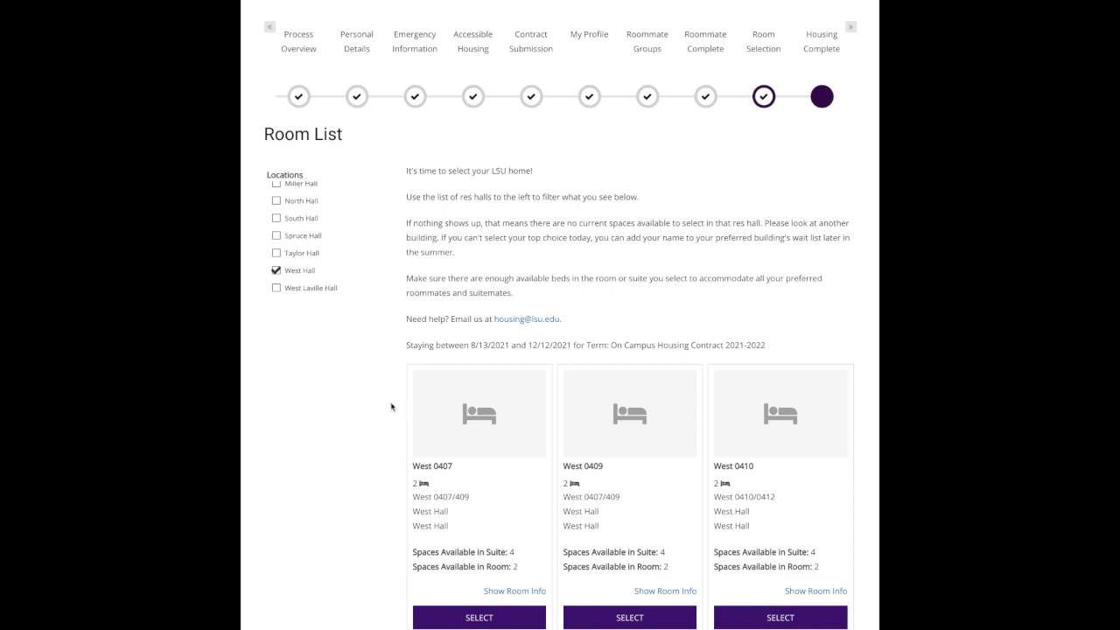
{"action": "scroll", "coordinate": [385, 427], "scroll_direction": "down", "scroll_amount": 3}
{"action": "scroll", "coordinate": [385, 427], "scroll_direction": "down", "scroll_amount": 5}
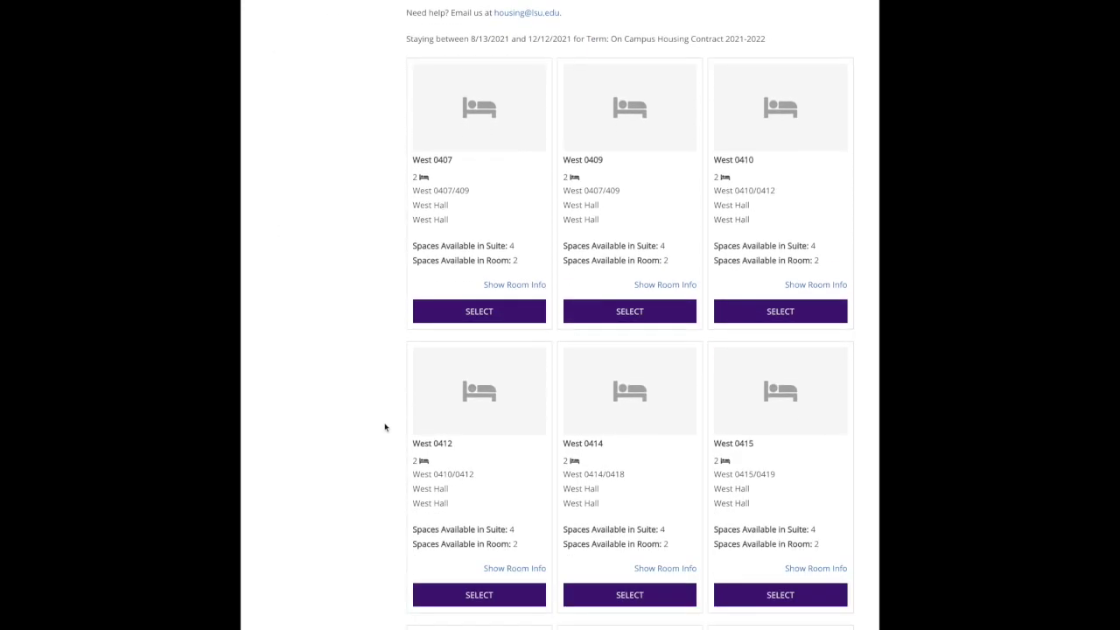
{"action": "scroll", "coordinate": [385, 427], "scroll_direction": "up", "scroll_amount": 8}
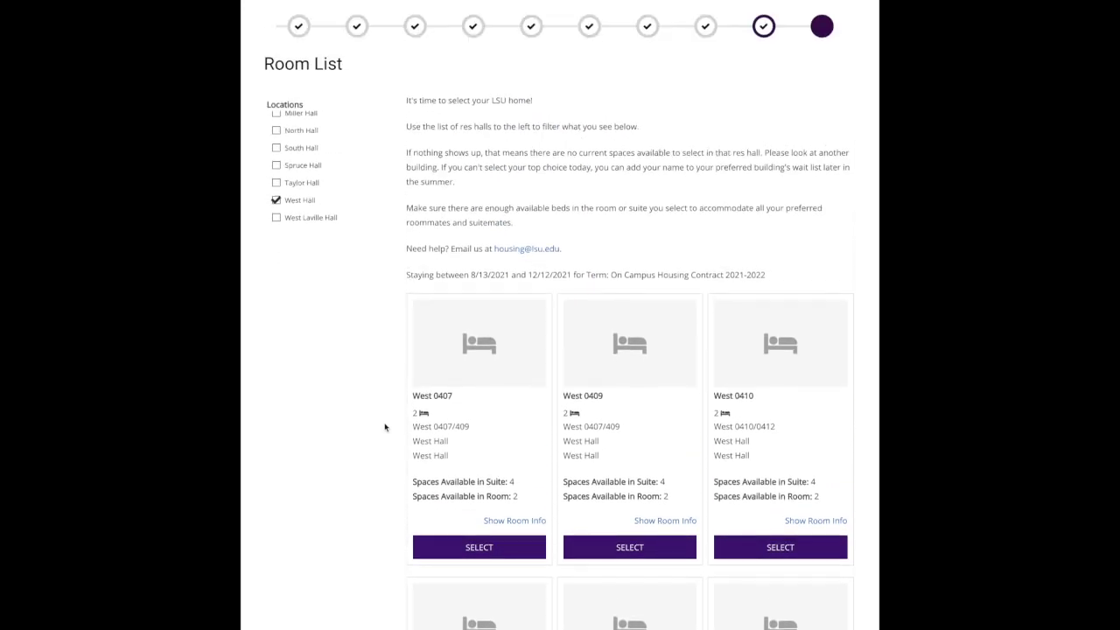
{"action": "left_click", "coordinate": [277, 345]}
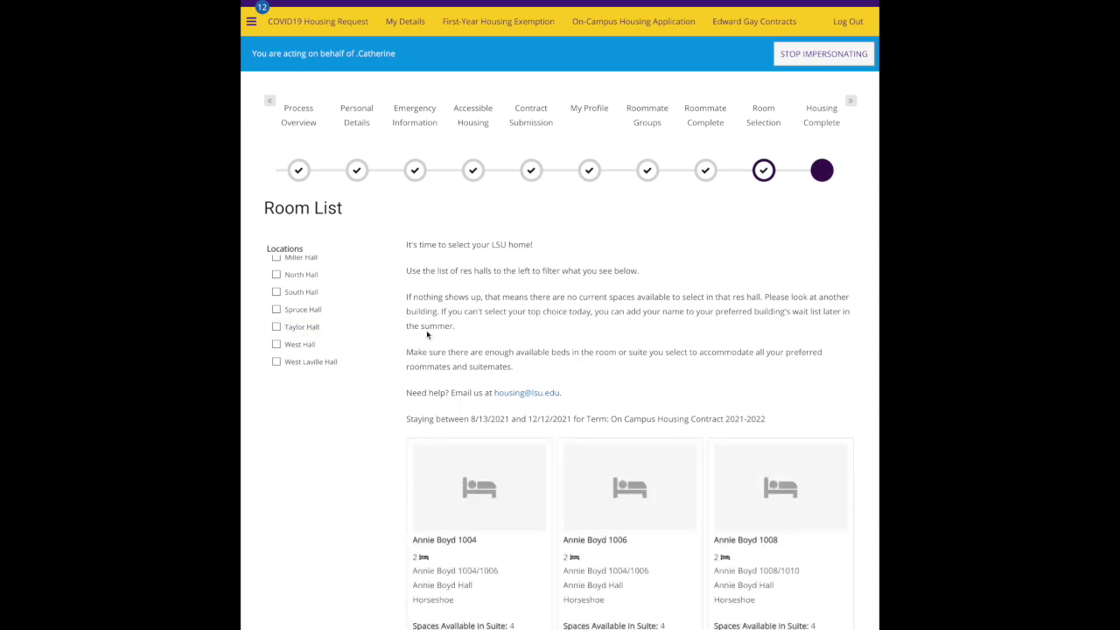
Step: Filter the room list to Annie Boyd Hall, then clear that filter
{"action": "scroll", "coordinate": [432, 346], "scroll_direction": "down", "scroll_amount": 1}
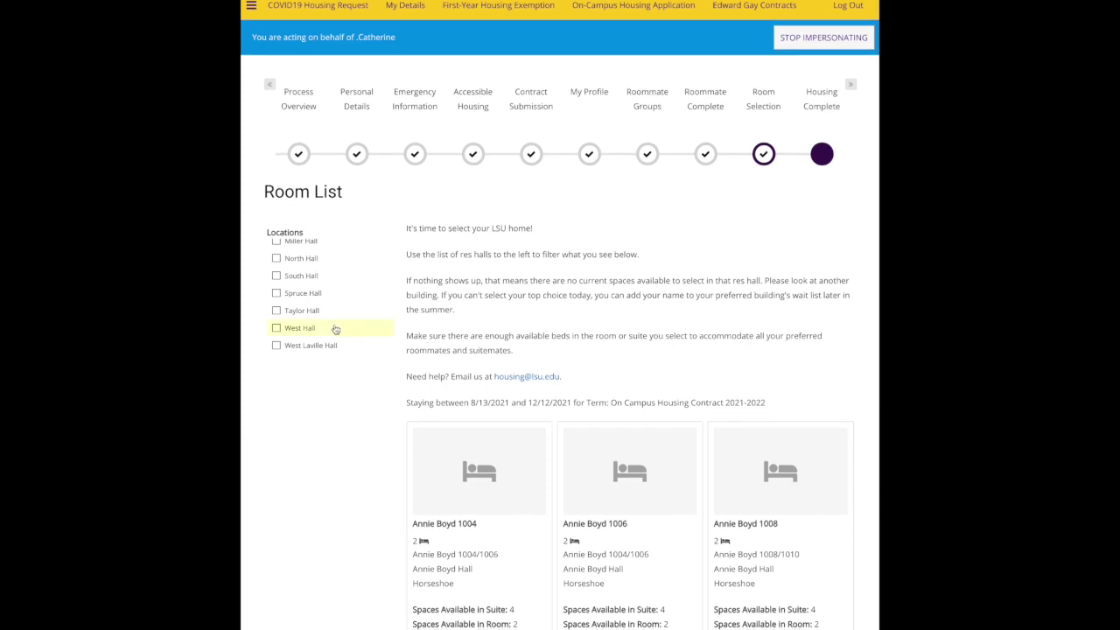
{"action": "scroll", "coordinate": [307, 332], "scroll_direction": "up", "scroll_amount": 5}
{"action": "scroll", "coordinate": [307, 332], "scroll_direction": "up", "scroll_amount": 3}
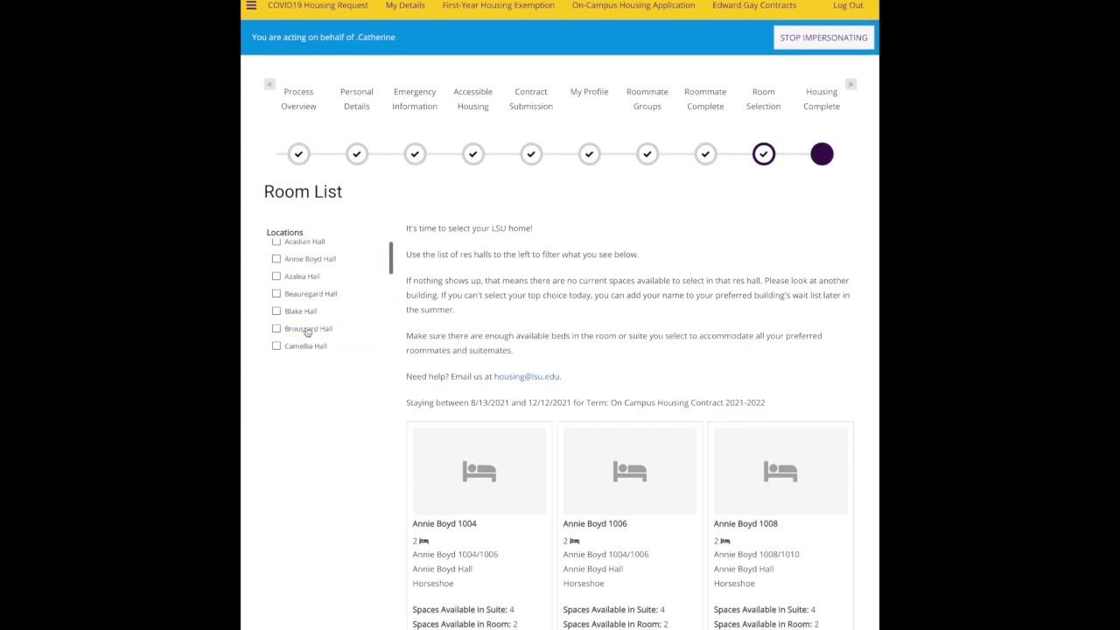
{"action": "left_click", "coordinate": [276, 268]}
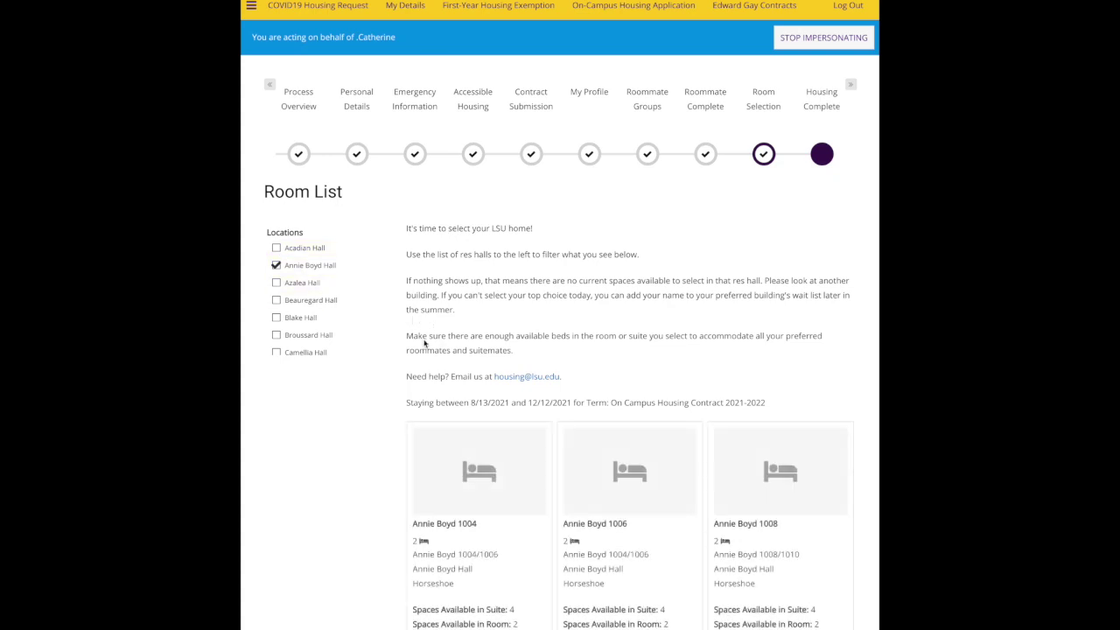
{"action": "left_click", "coordinate": [277, 266]}
Step: Show only West Hall rooms and compare the West 0407/409 and 0410/0412 suite pairings
{"action": "left_click", "coordinate": [277, 284]}
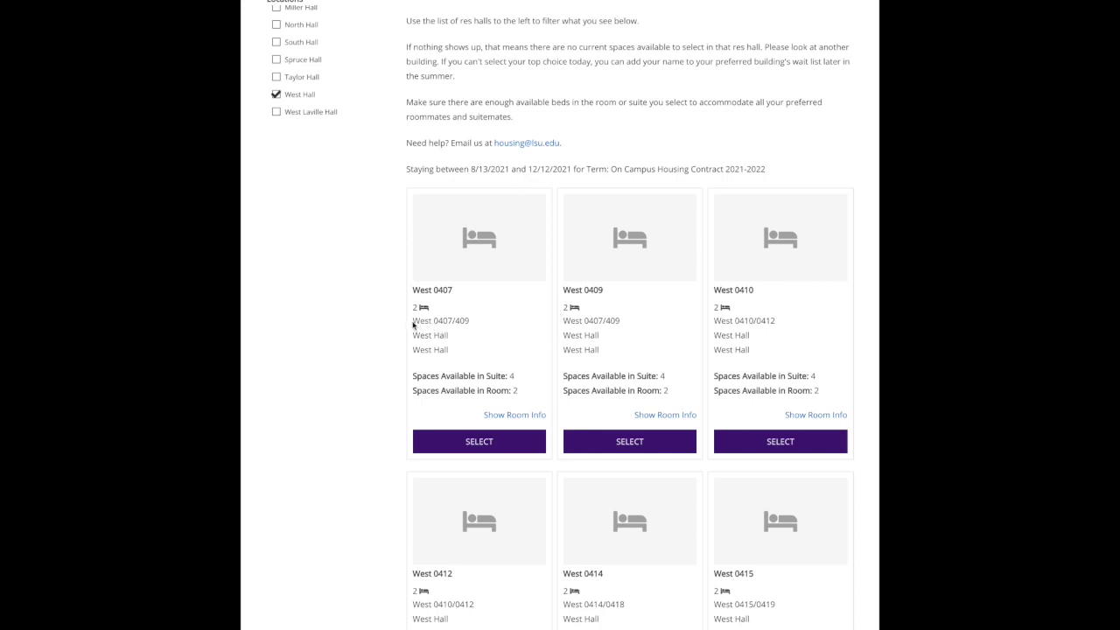
{"action": "left_click_drag", "start_coordinate": [413, 324], "coordinate": [470, 325]}
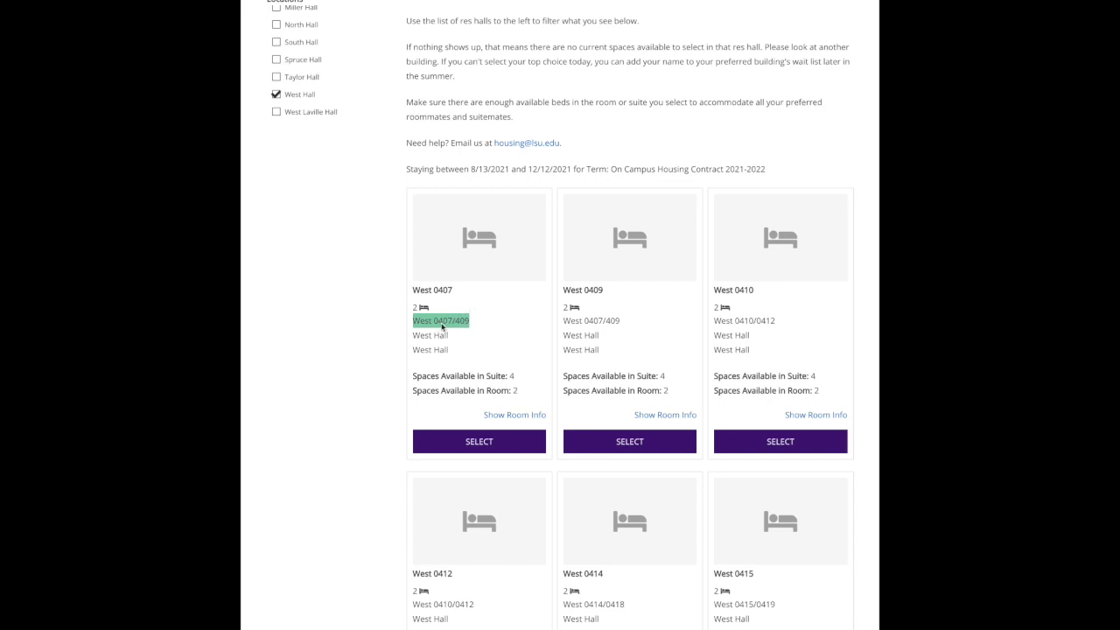
{"action": "left_click", "coordinate": [465, 327]}
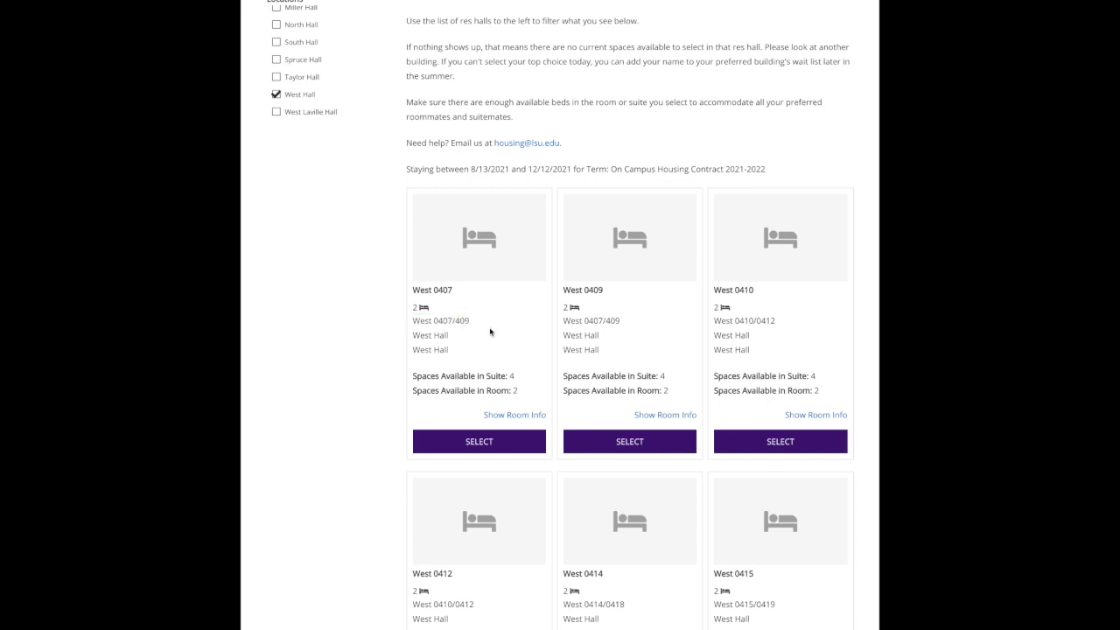
{"action": "left_click_drag", "start_coordinate": [735, 324], "coordinate": [776, 328]}
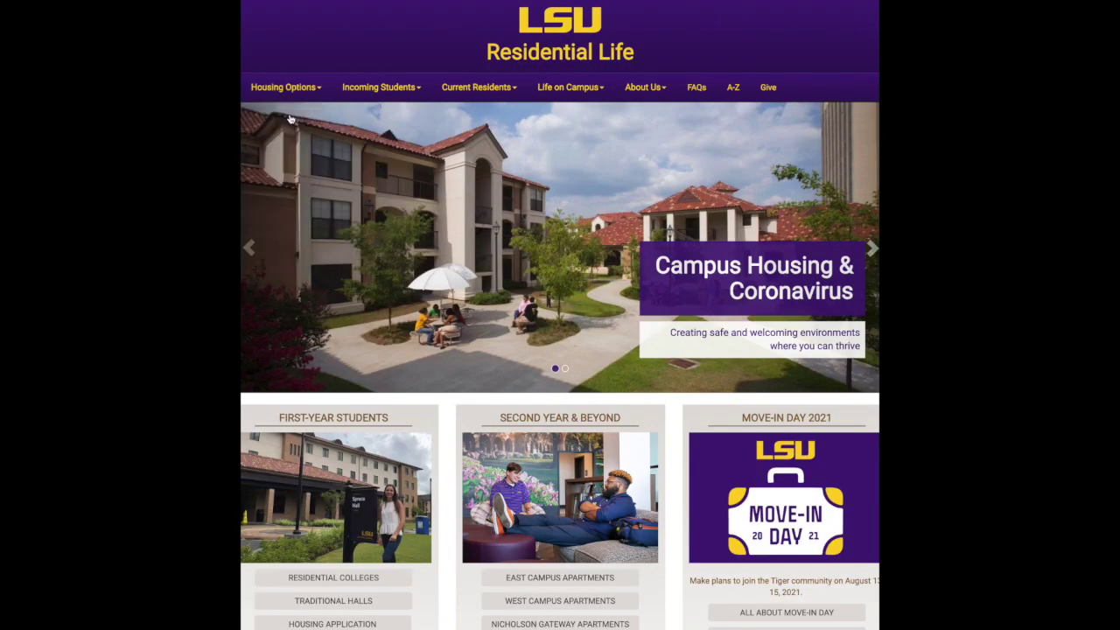
Step: View Broussard Hall's details page and enlarge one of its floor plans, then close it
{"action": "scroll", "coordinate": [302, 121], "scroll_direction": "down", "scroll_amount": 1}
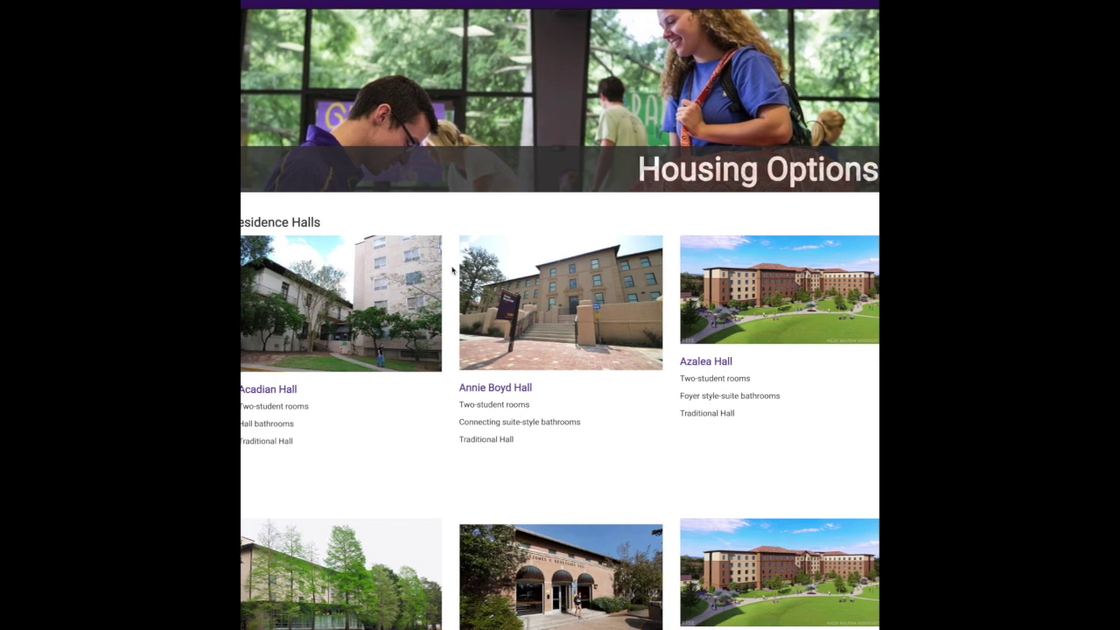
{"action": "scroll", "coordinate": [452, 270], "scroll_direction": "down", "scroll_amount": 3}
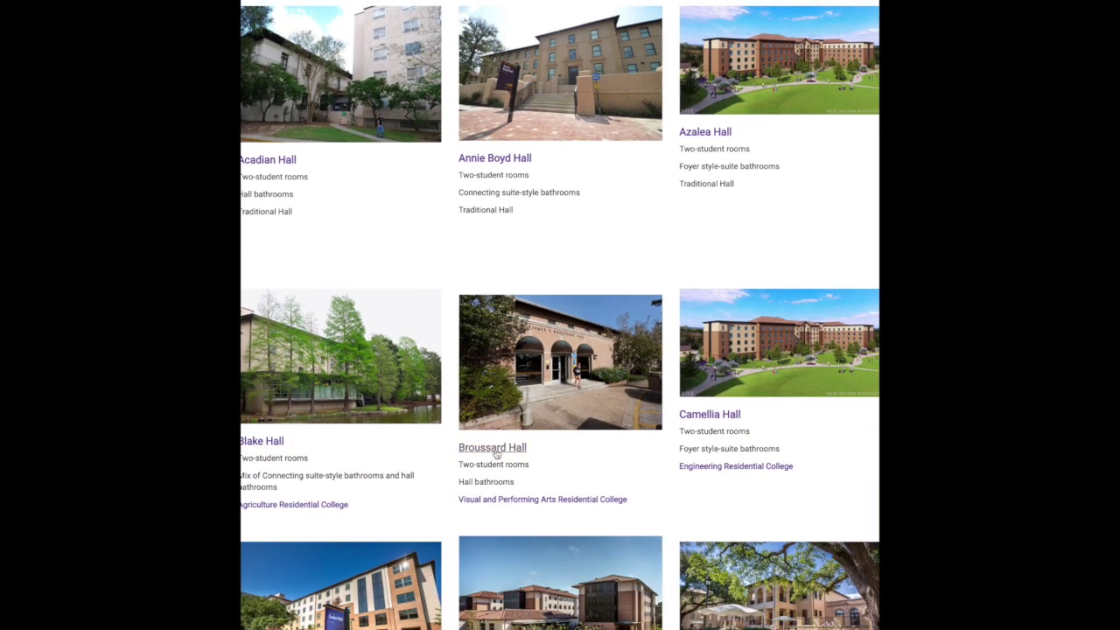
{"action": "left_click", "coordinate": [493, 448]}
{"action": "scroll", "coordinate": [508, 464], "scroll_direction": "down", "scroll_amount": 6}
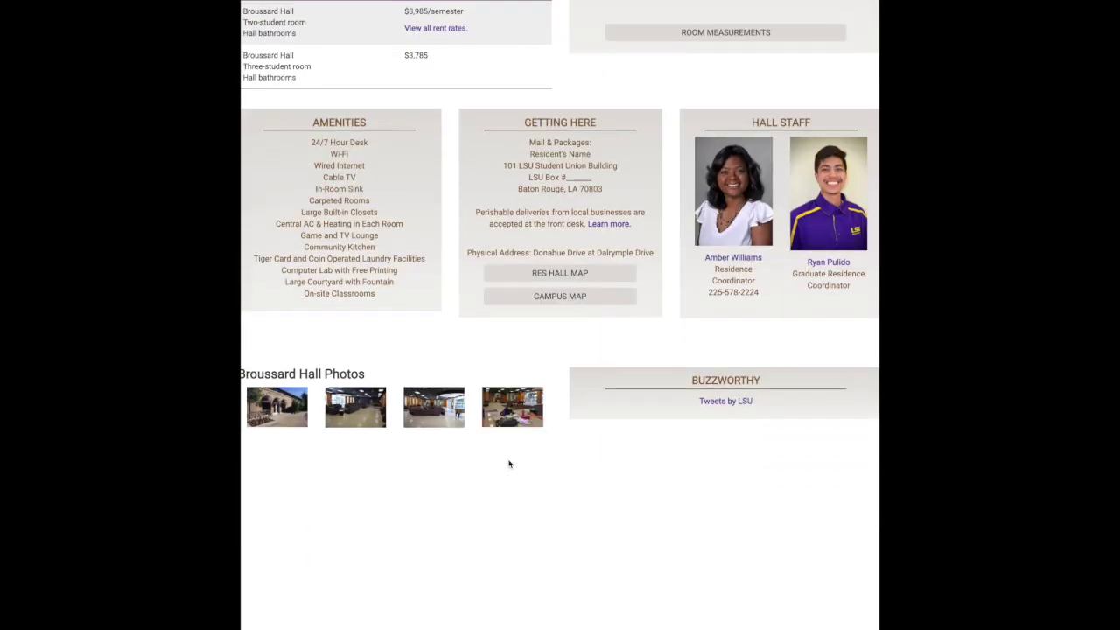
{"action": "scroll", "coordinate": [509, 463], "scroll_direction": "down", "scroll_amount": 3}
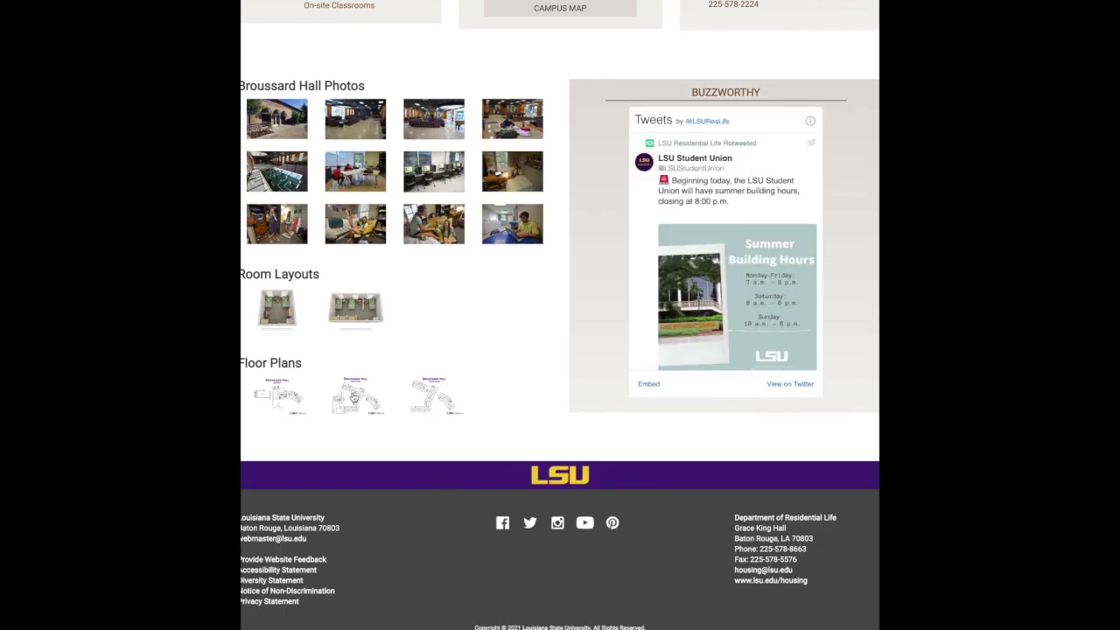
{"action": "left_click", "coordinate": [354, 397]}
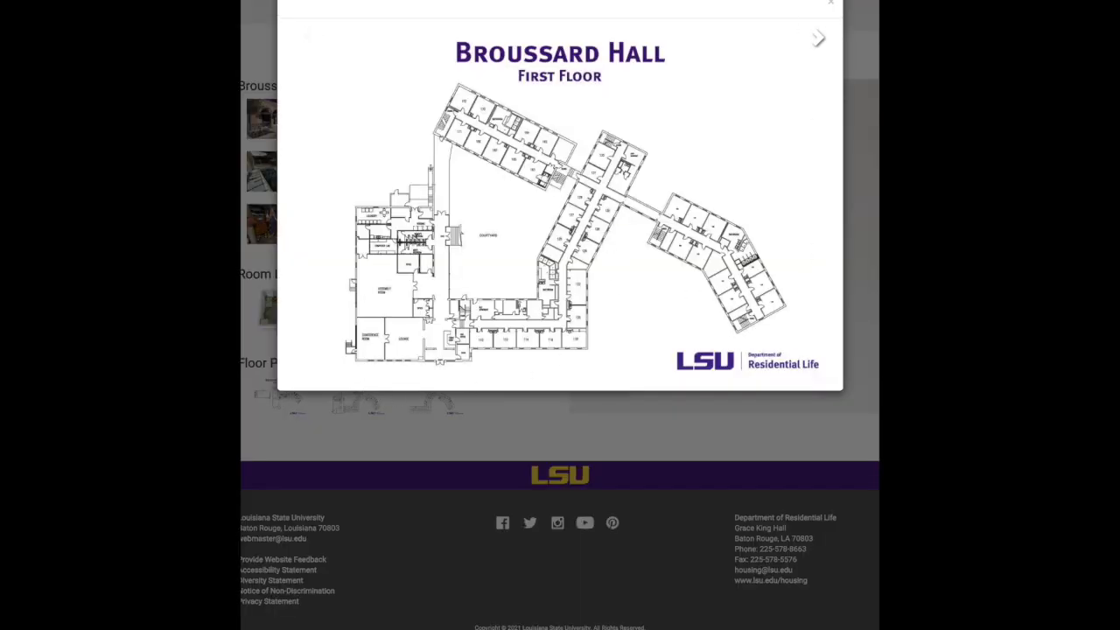
{"action": "left_click", "coordinate": [831, 5]}
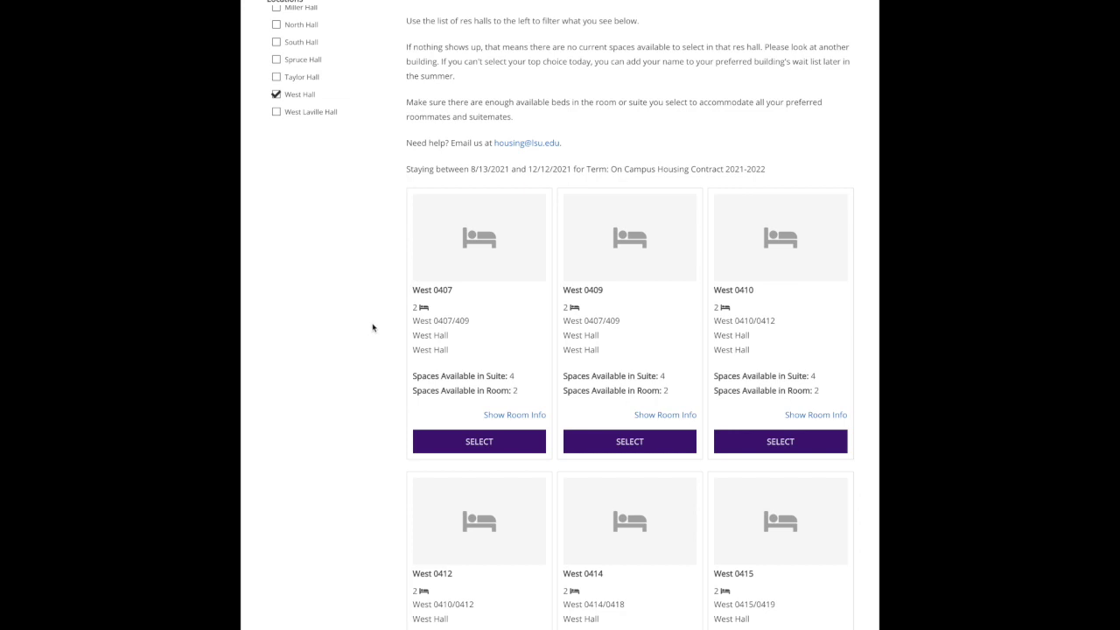
Step: Check West 0407's availability: 4 spaces in the suite and 2 in the room
{"action": "scroll", "coordinate": [375, 331], "scroll_direction": "down", "scroll_amount": 1}
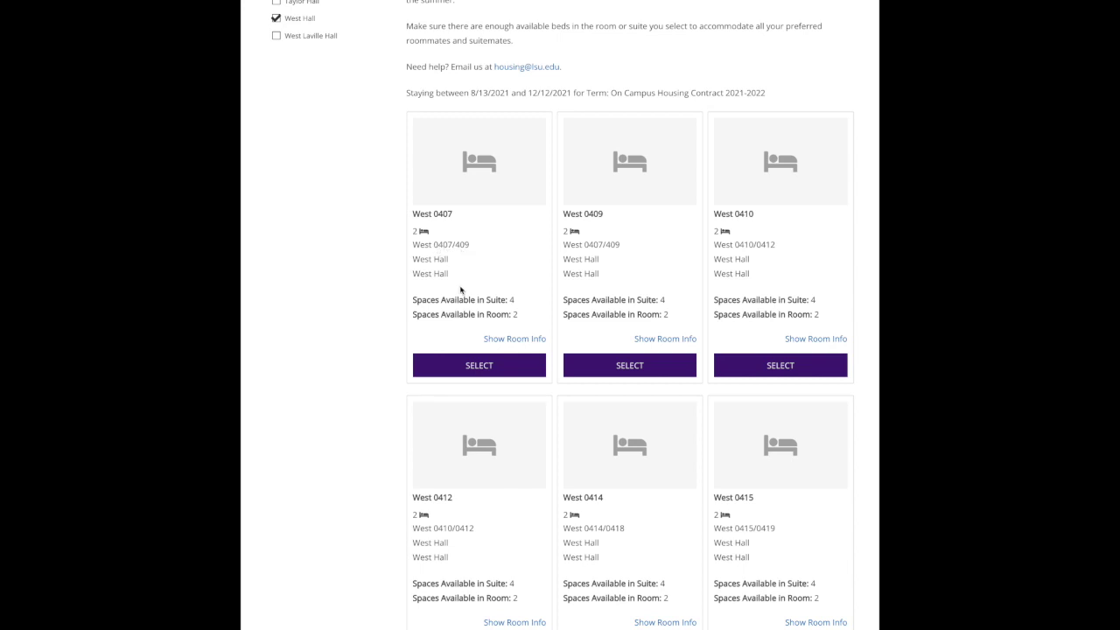
{"action": "left_click_drag", "start_coordinate": [413, 302], "coordinate": [520, 321]}
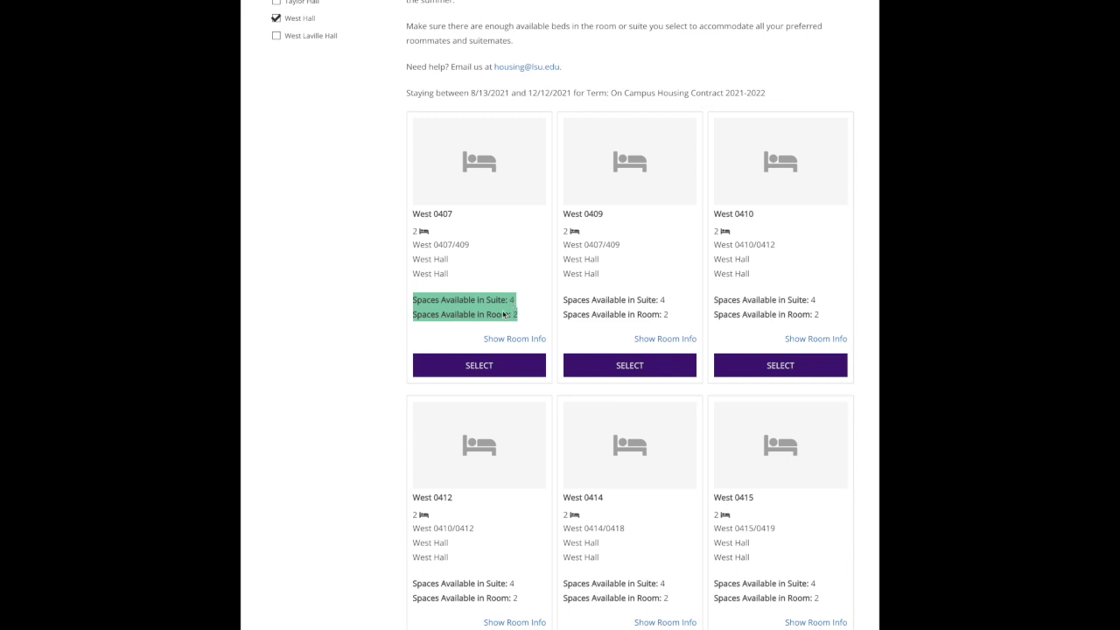
{"action": "left_click", "coordinate": [505, 315]}
{"action": "left_click_drag", "start_coordinate": [418, 316], "coordinate": [520, 319]}
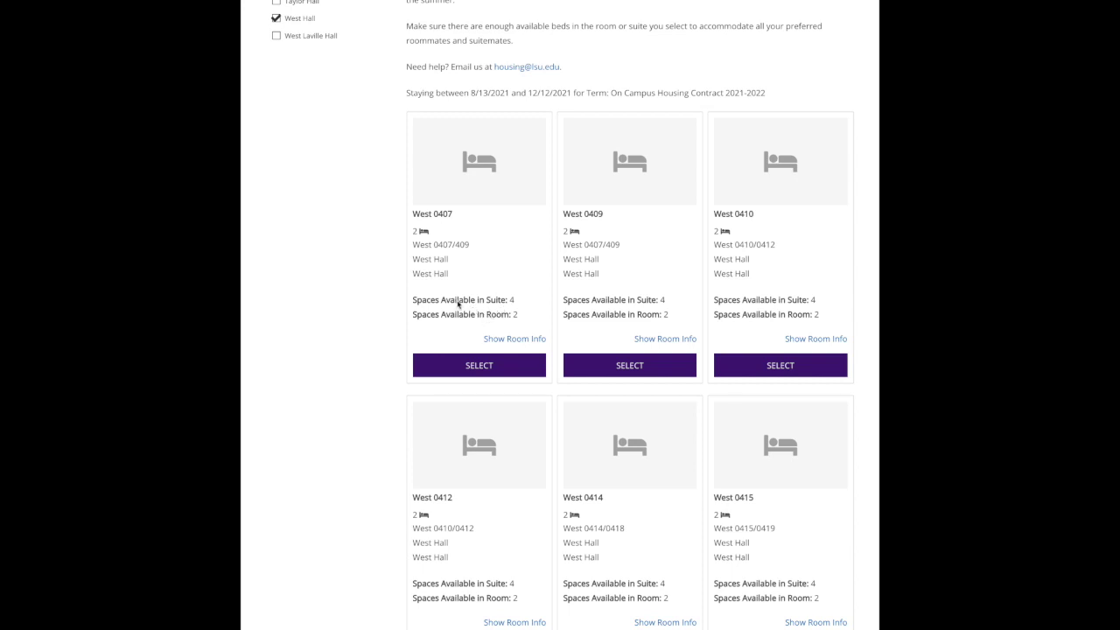
{"action": "left_click_drag", "start_coordinate": [506, 303], "coordinate": [517, 304]}
{"action": "left_click_drag", "start_coordinate": [515, 316], "coordinate": [519, 318]}
{"action": "left_click", "coordinate": [671, 315]}
Step: Add West 0407 and West 0409 to the cart and save the room selection
{"action": "scroll", "coordinate": [483, 327], "scroll_direction": "up", "scroll_amount": 1}
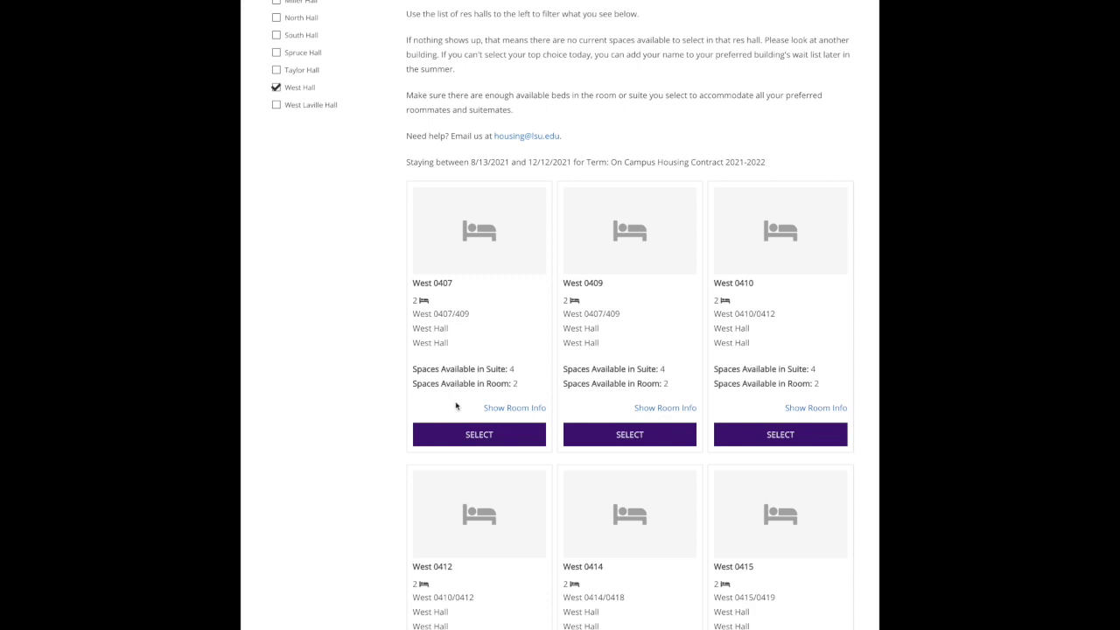
{"action": "left_click", "coordinate": [485, 439]}
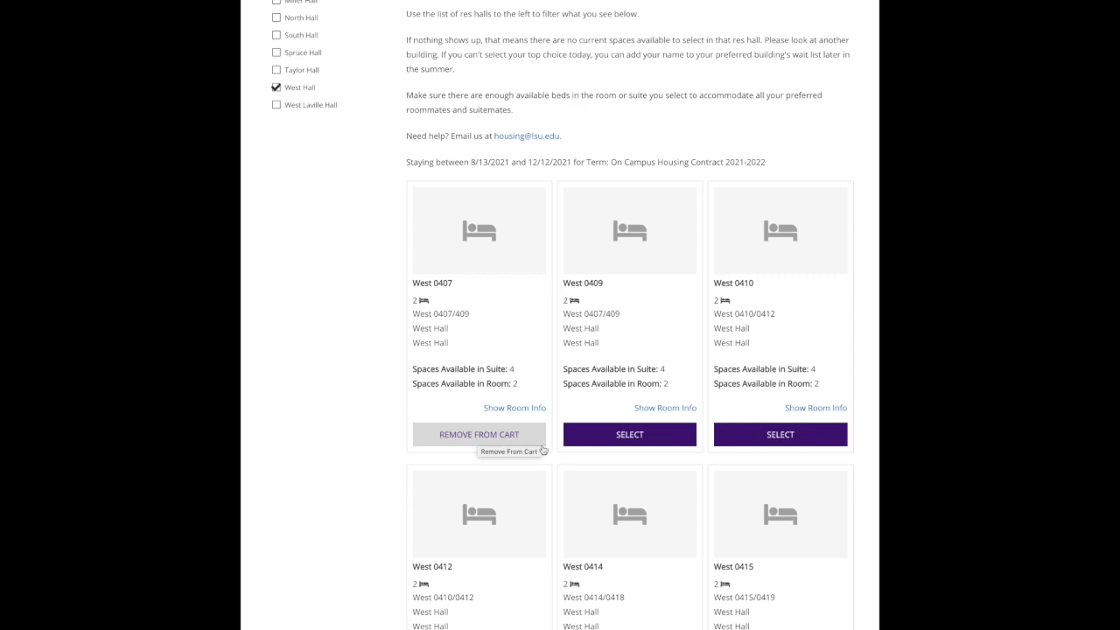
{"action": "left_click", "coordinate": [592, 442]}
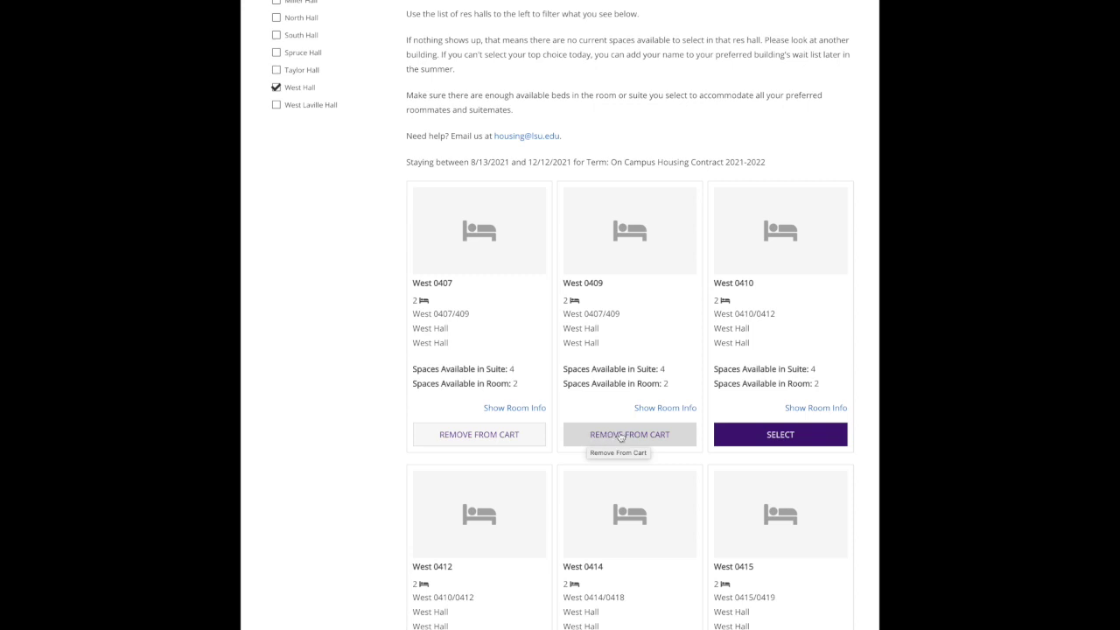
{"action": "scroll", "coordinate": [860, 426], "scroll_direction": "down", "scroll_amount": 8}
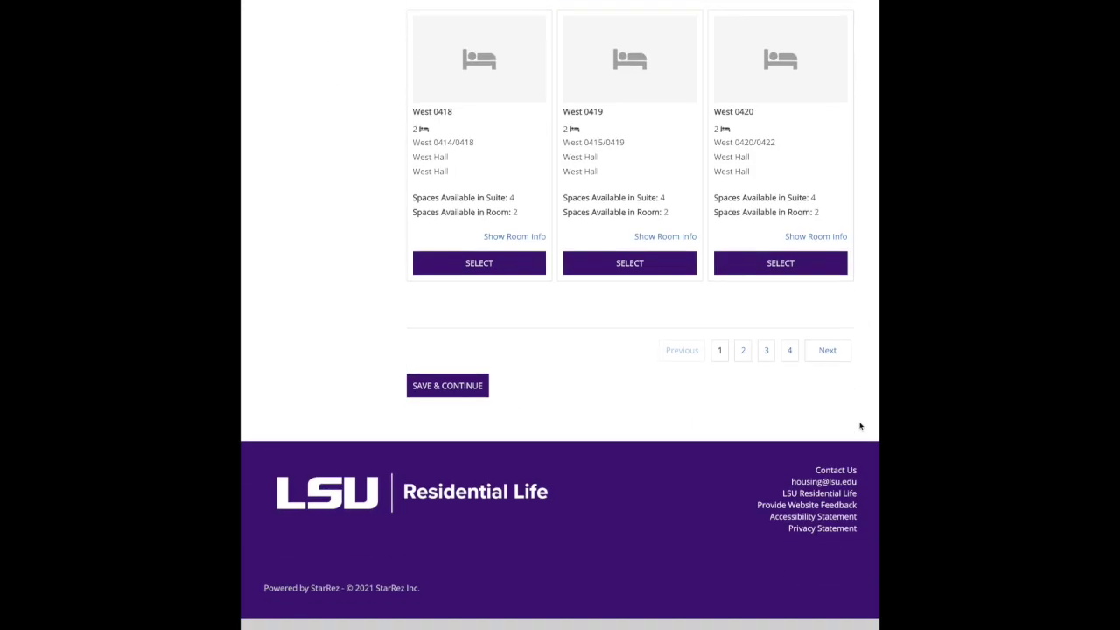
{"action": "scroll", "coordinate": [860, 426], "scroll_direction": "up", "scroll_amount": 1}
{"action": "left_click", "coordinate": [449, 447]}
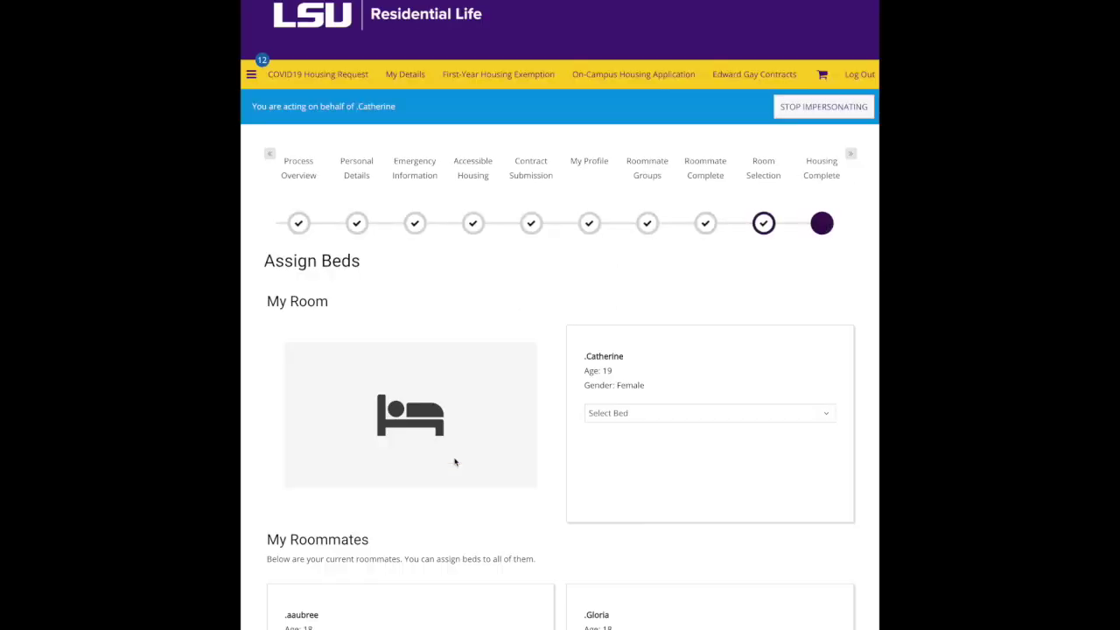
Step: Assign the student bed West 0407-1
{"action": "scroll", "coordinate": [550, 442], "scroll_direction": "down", "scroll_amount": 3}
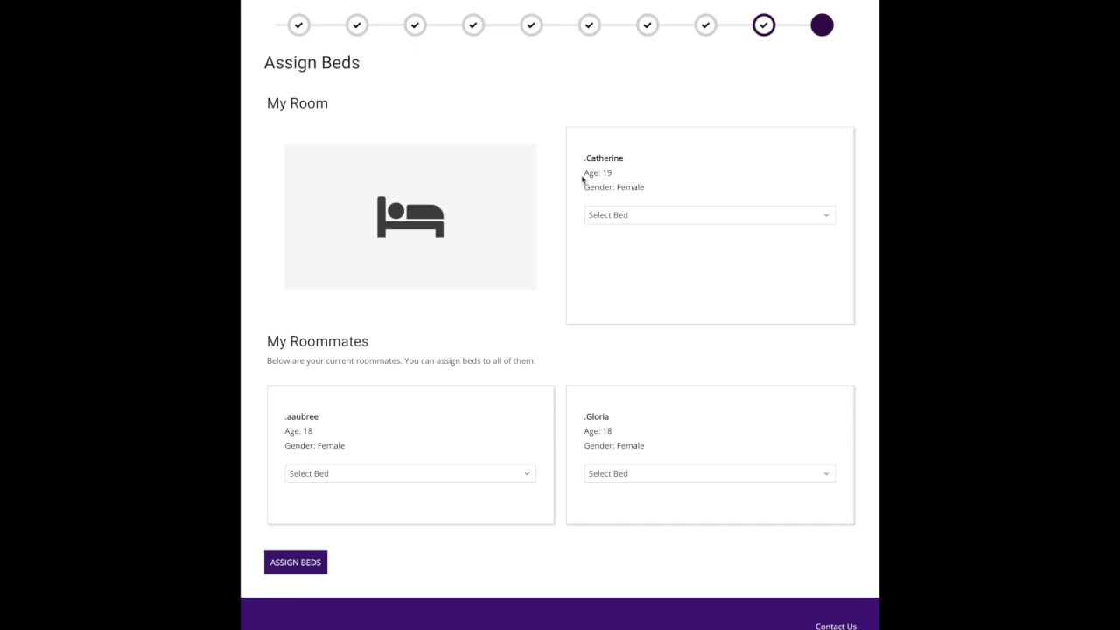
{"action": "scroll", "coordinate": [603, 174], "scroll_direction": "up", "scroll_amount": 1}
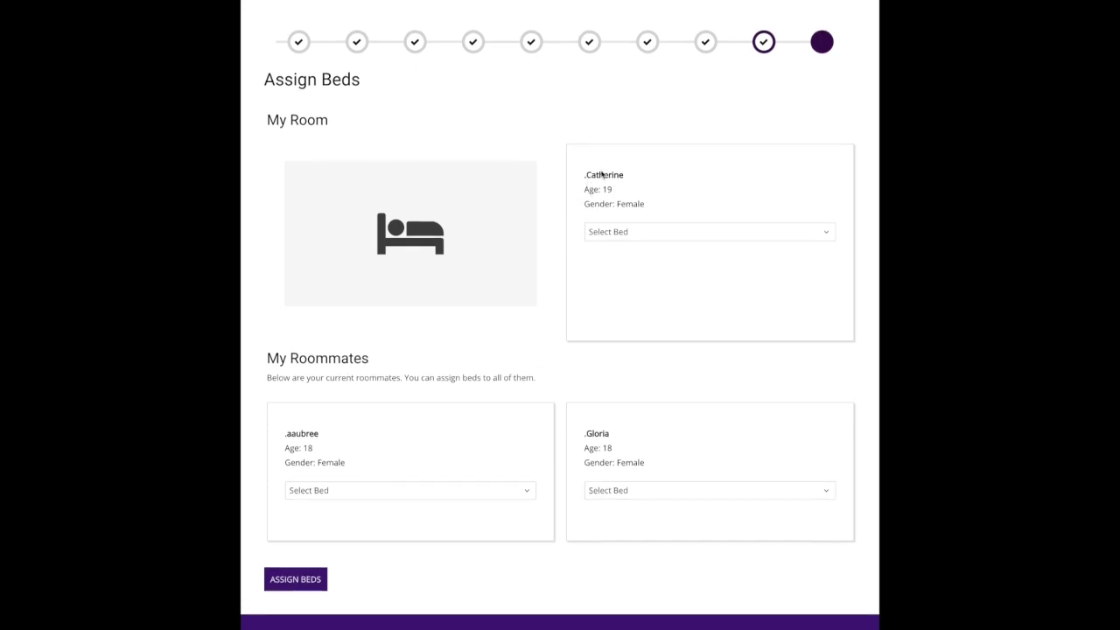
{"action": "left_click", "coordinate": [703, 236]}
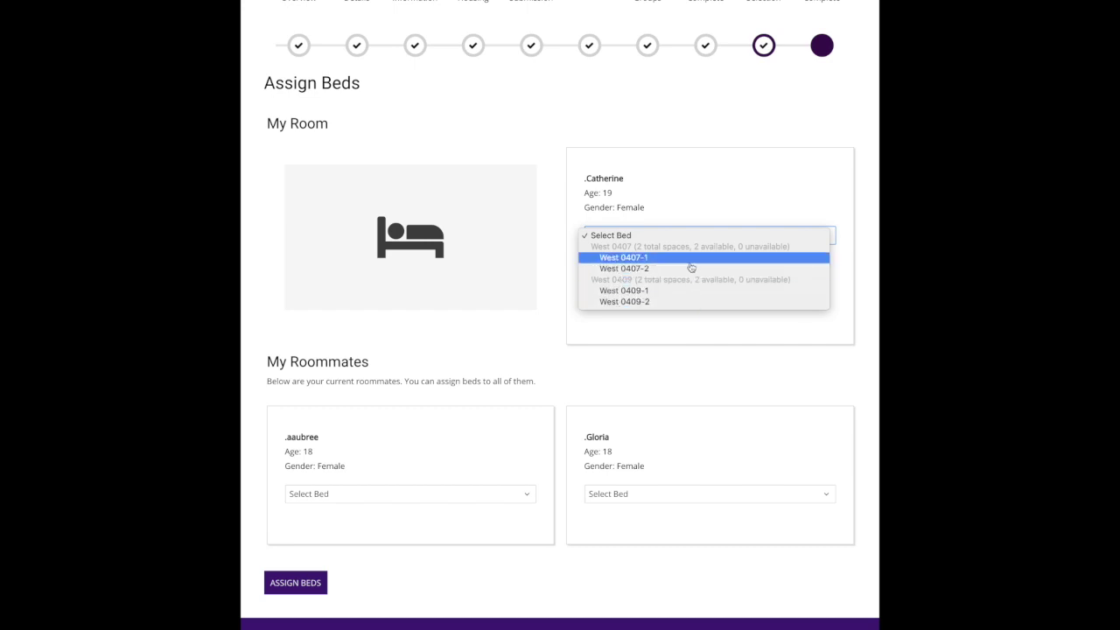
{"action": "left_click", "coordinate": [632, 259]}
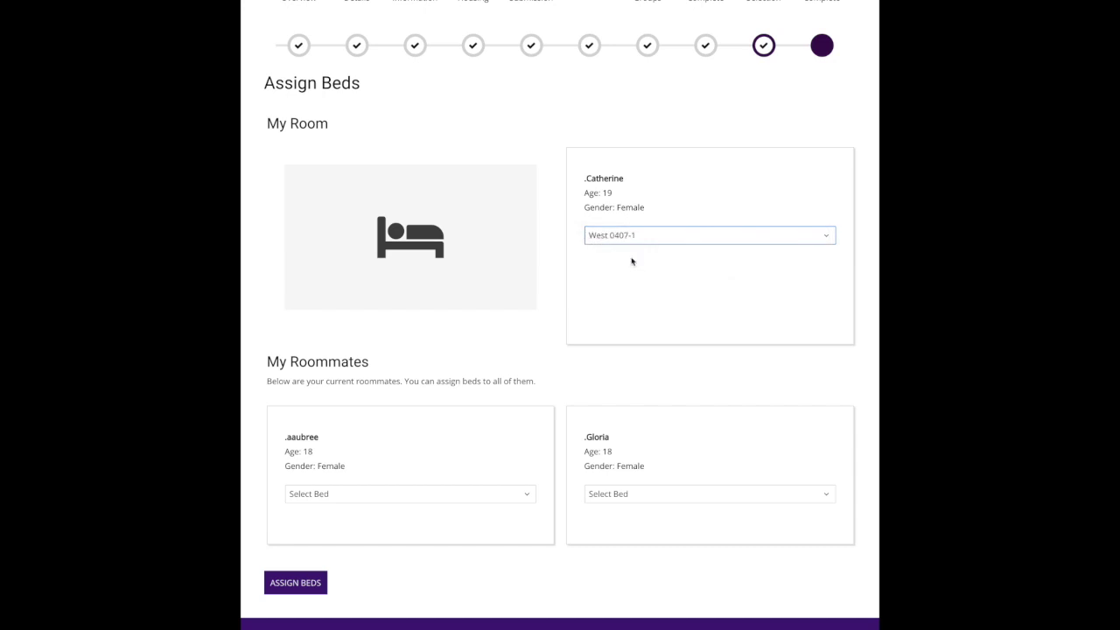
Step: Give the roommates beds West 0407-2 and West 0409-1, then submit the three assignments
{"action": "scroll", "coordinate": [552, 364], "scroll_direction": "down", "scroll_amount": 1}
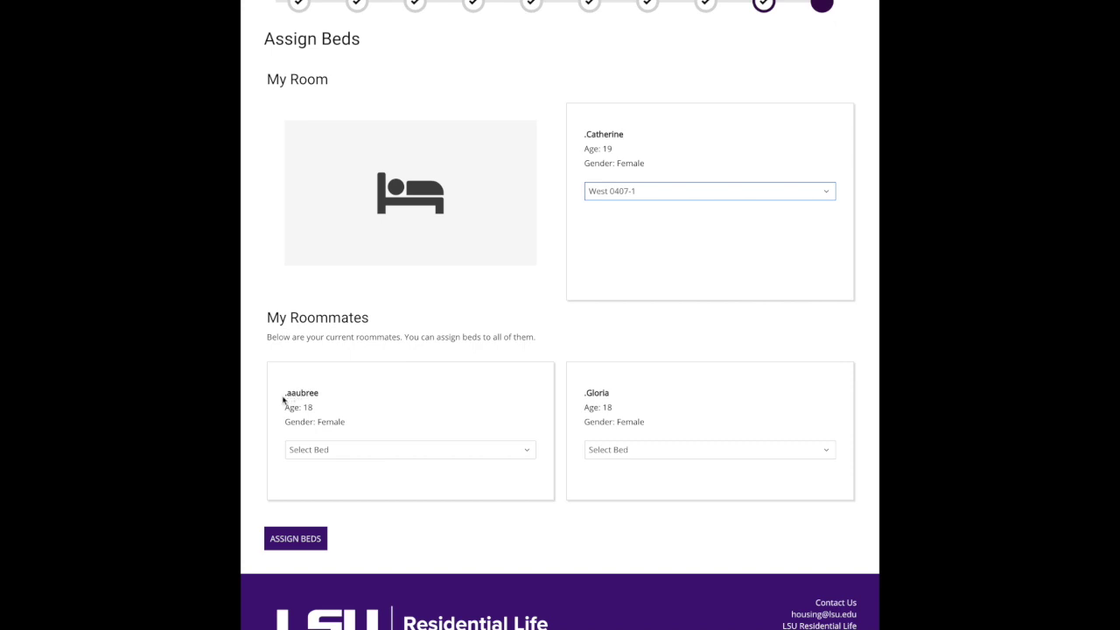
{"action": "left_click_drag", "start_coordinate": [285, 395], "coordinate": [318, 394]}
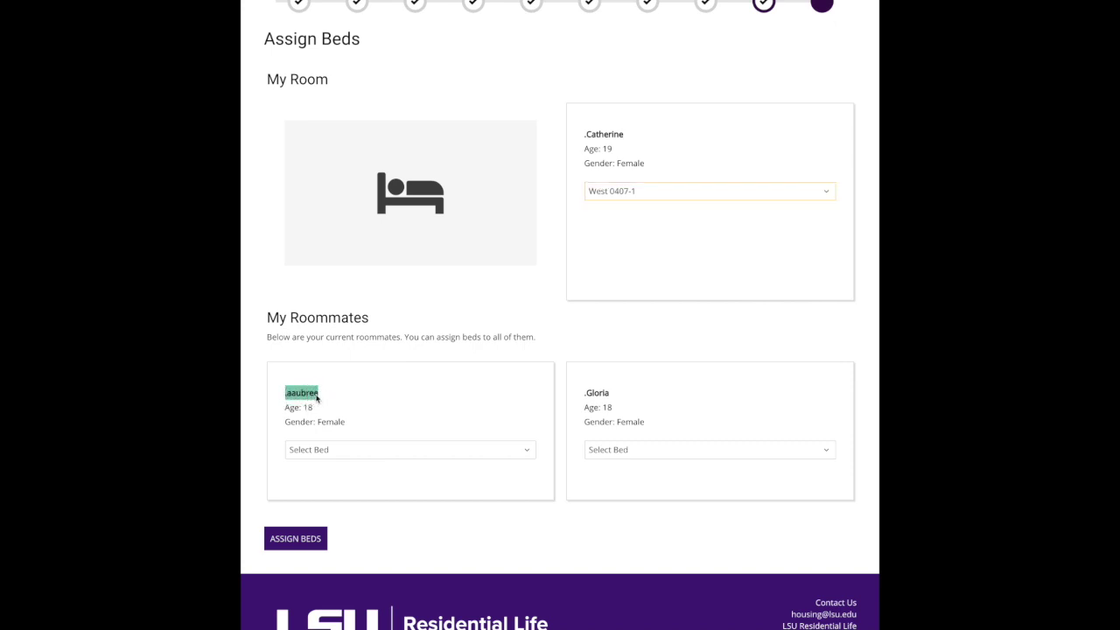
{"action": "left_click", "coordinate": [324, 396]}
{"action": "left_click", "coordinate": [653, 451]}
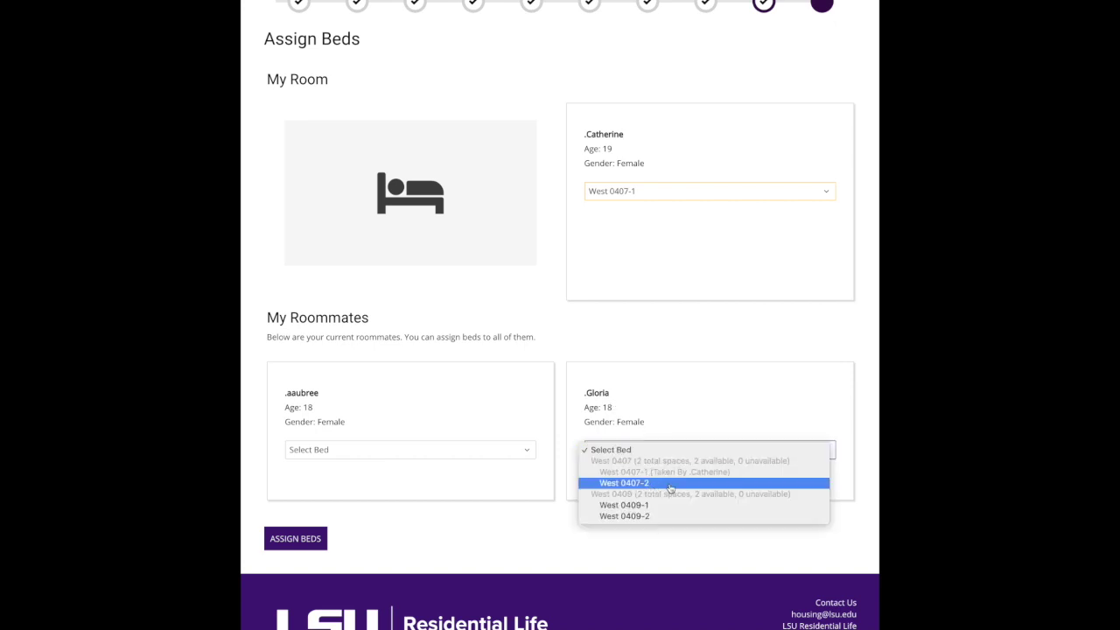
{"action": "left_click", "coordinate": [671, 487]}
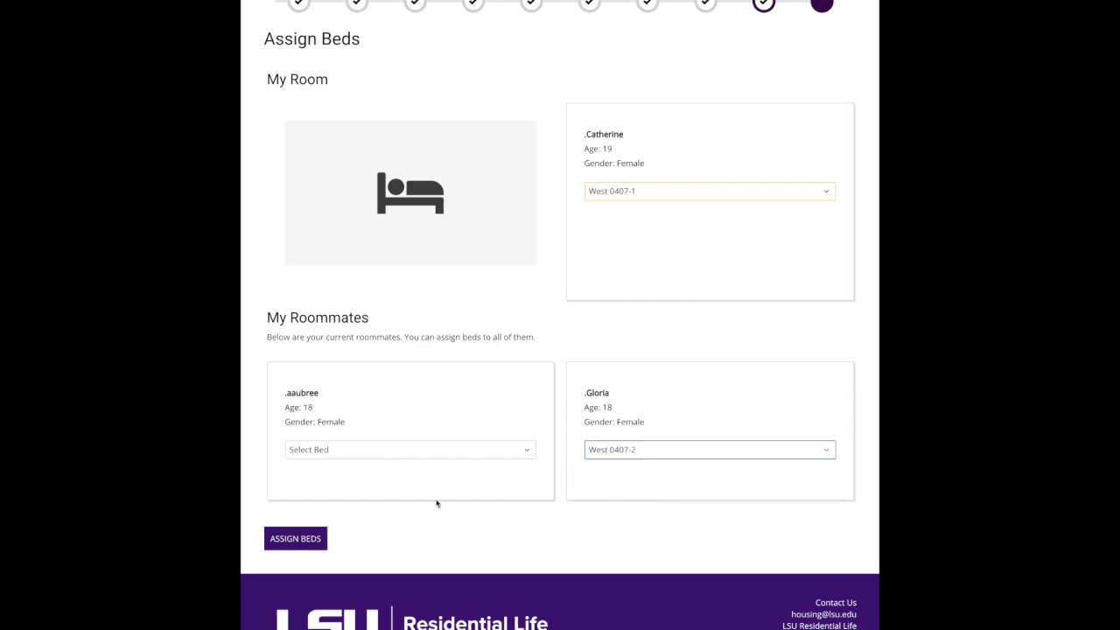
{"action": "left_click", "coordinate": [341, 453]}
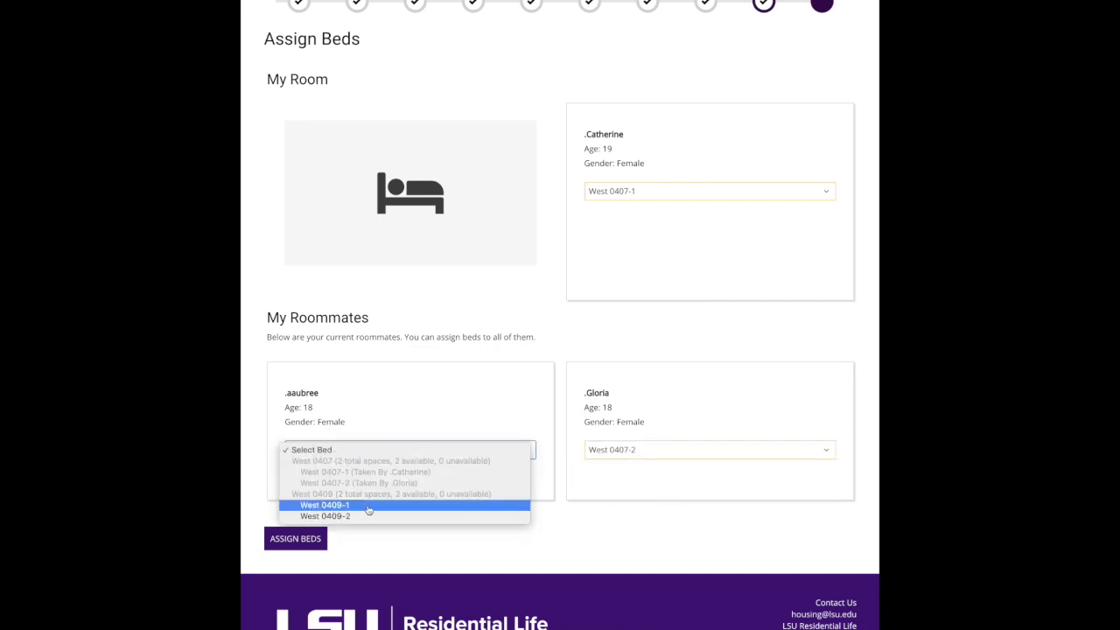
{"action": "left_click", "coordinate": [352, 506]}
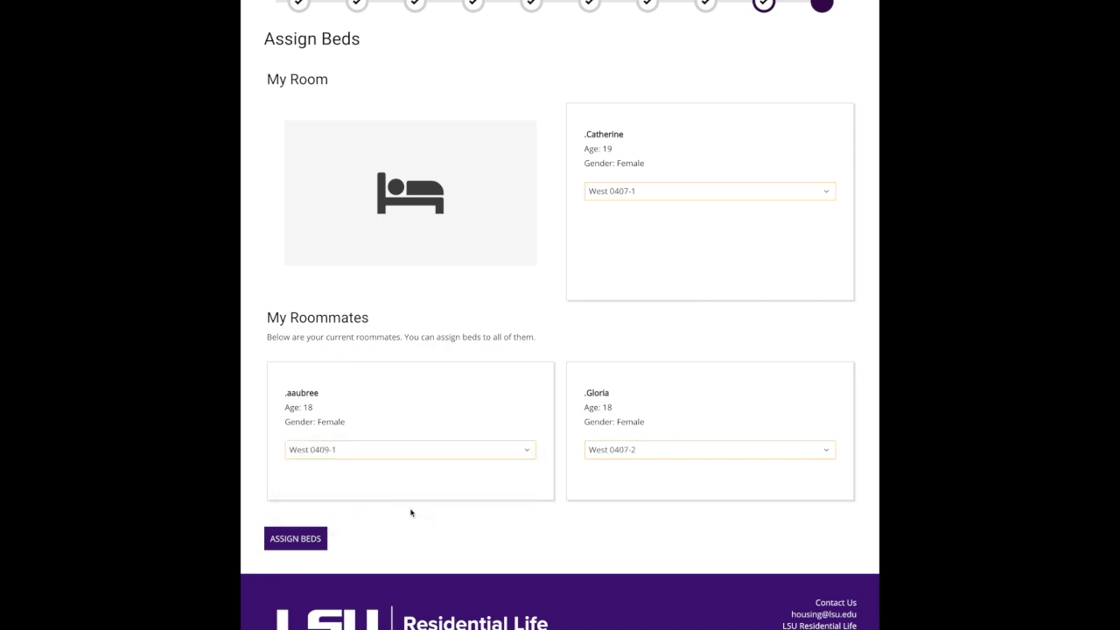
{"action": "left_click", "coordinate": [529, 453]}
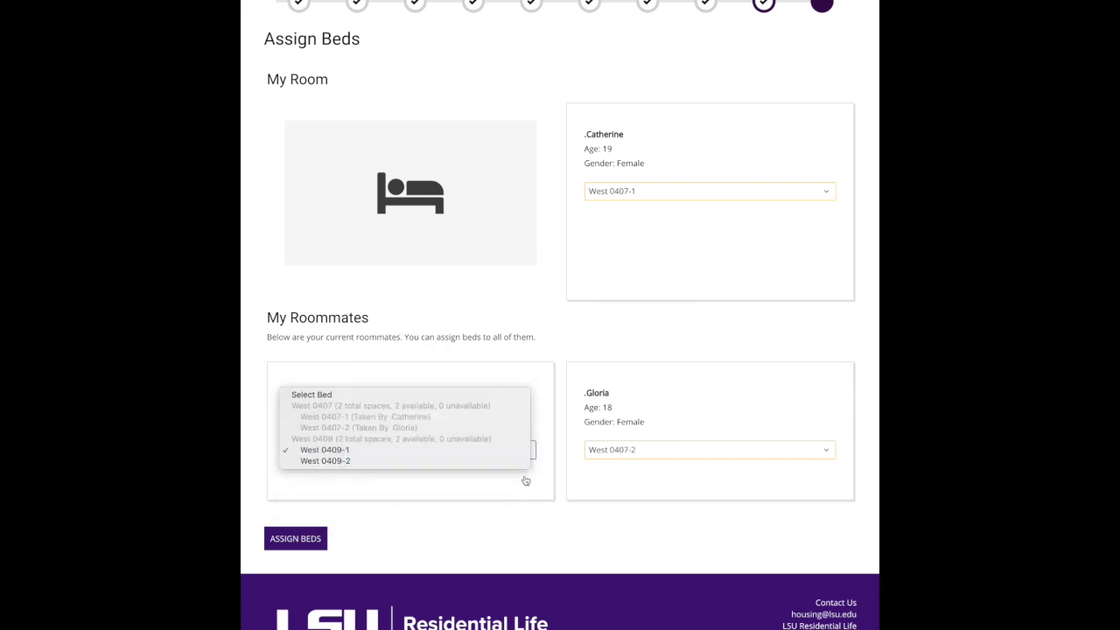
{"action": "left_click", "coordinate": [517, 450]}
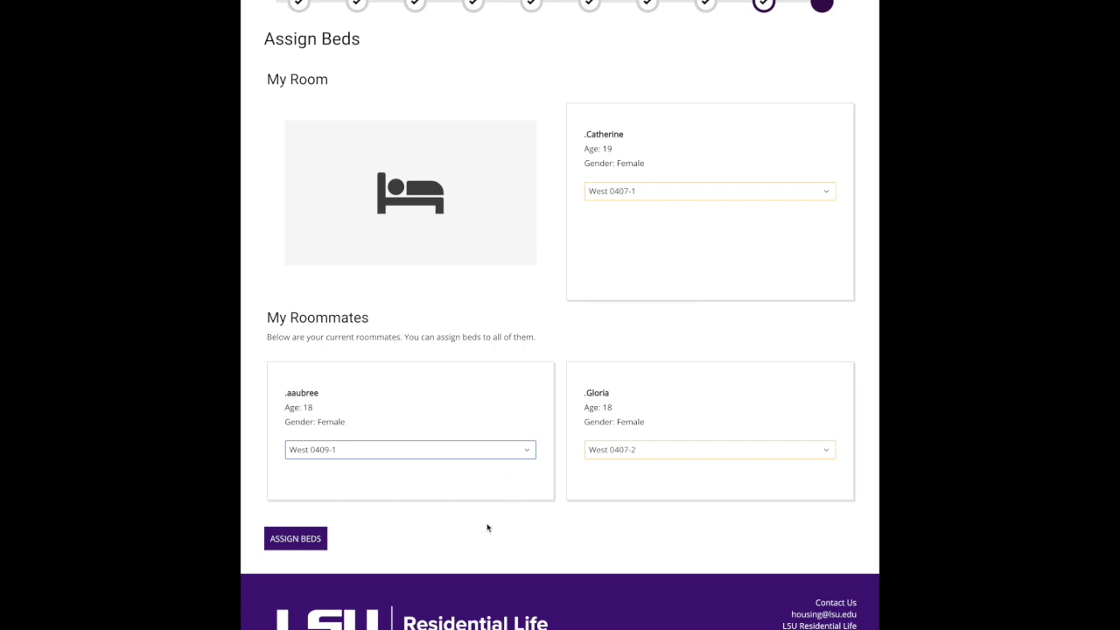
{"action": "left_click", "coordinate": [449, 546]}
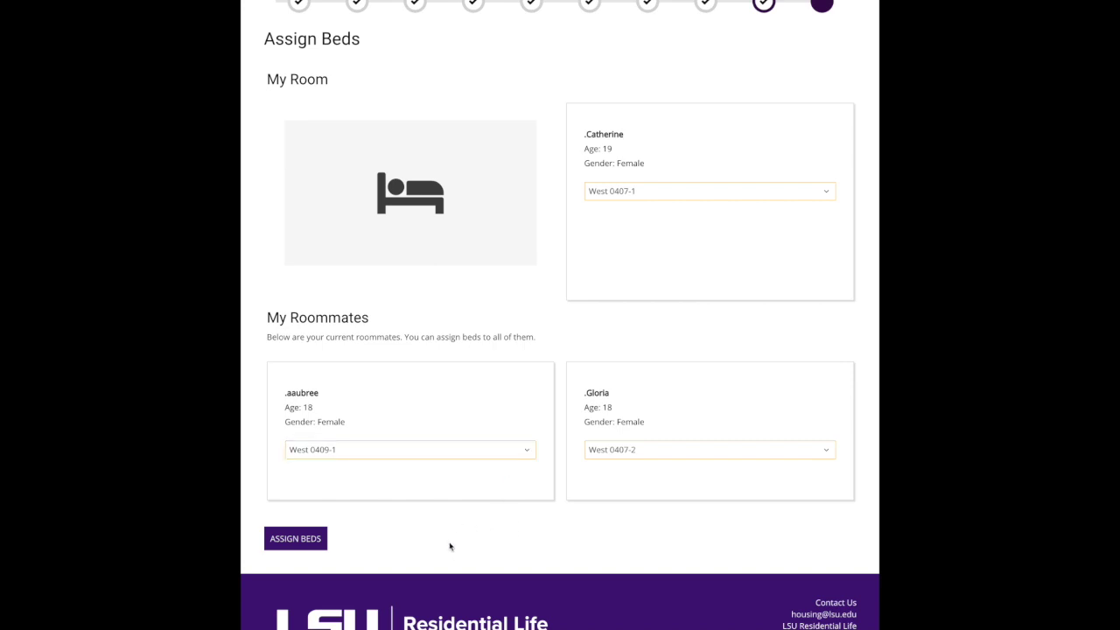
{"action": "scroll", "coordinate": [448, 546], "scroll_direction": "up", "scroll_amount": 1}
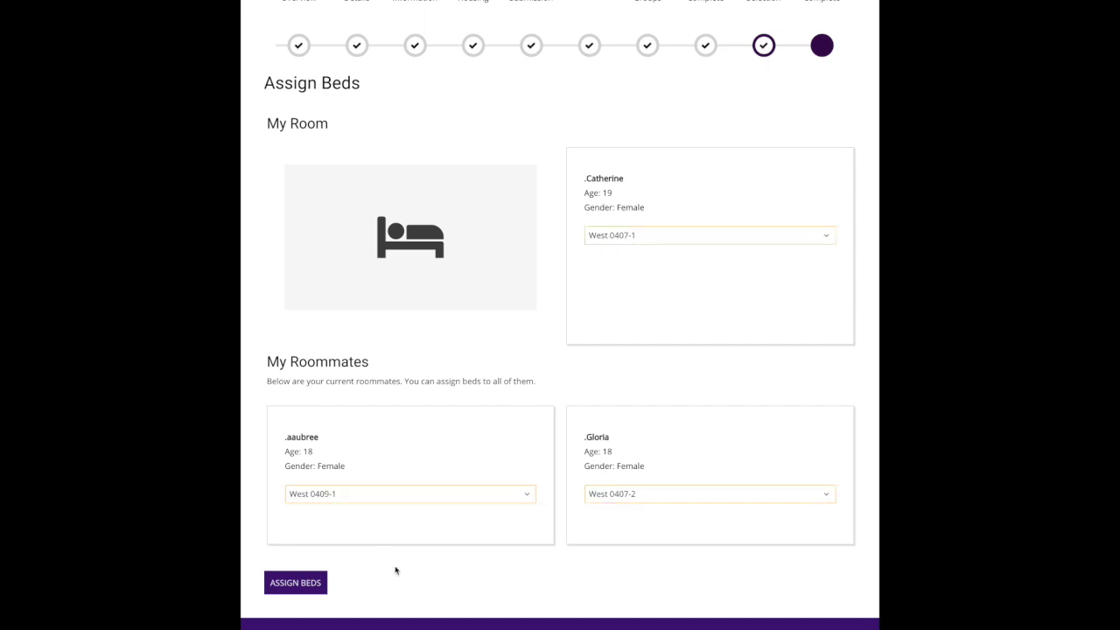
{"action": "left_click", "coordinate": [302, 584]}
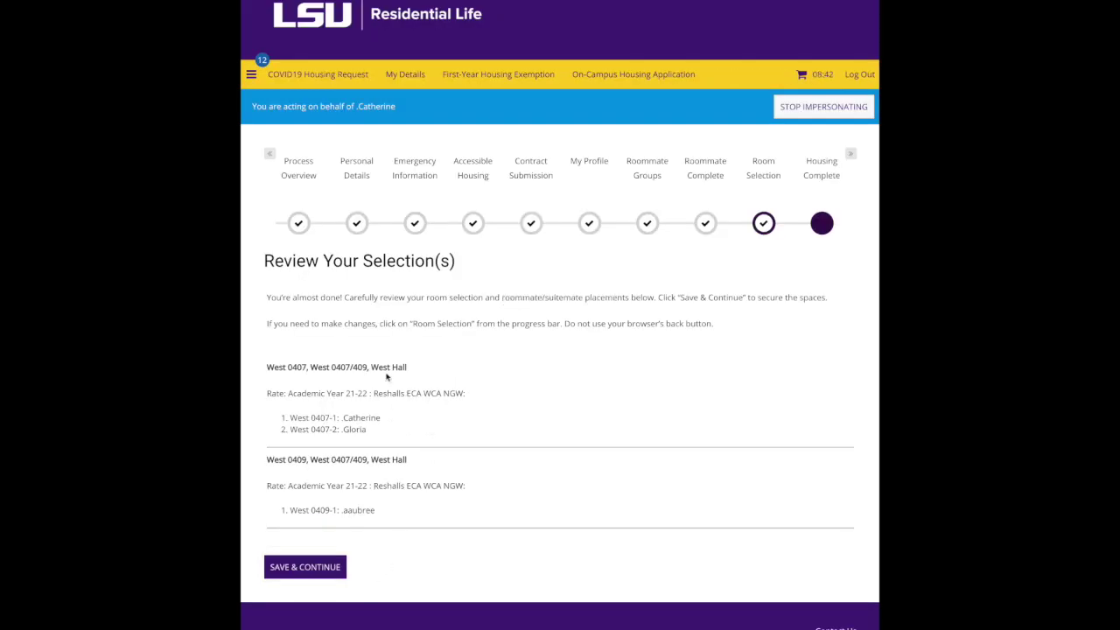
Step: Read the review page's "You're almost done!" message and the note about making changes
{"action": "left_click_drag", "start_coordinate": [267, 301], "coordinate": [346, 302]}
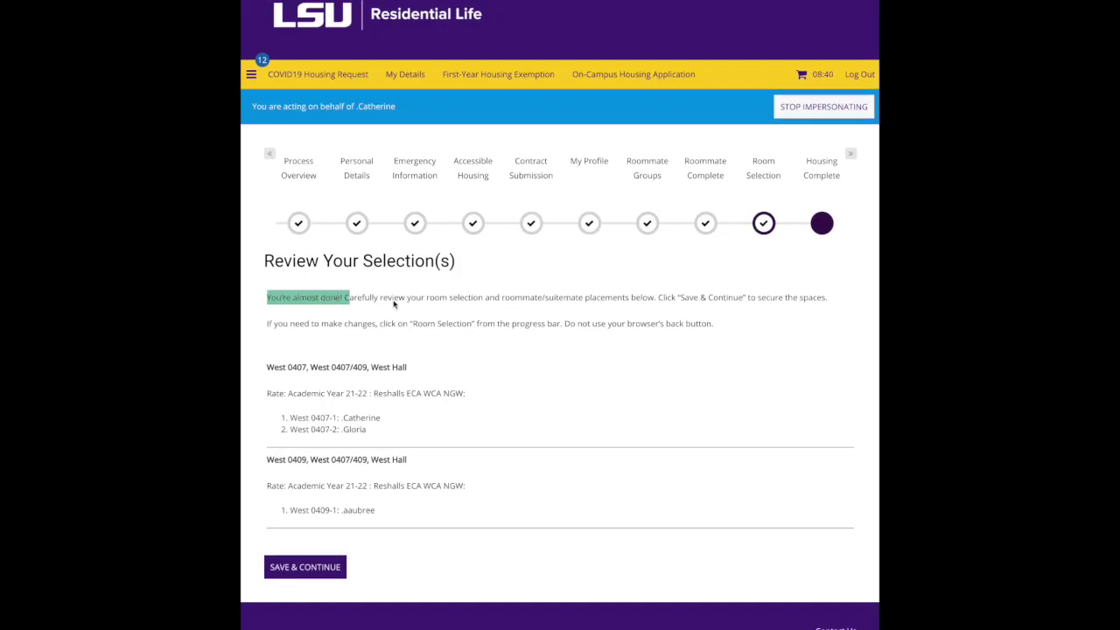
{"action": "left_click", "coordinate": [415, 304]}
{"action": "scroll", "coordinate": [399, 338], "scroll_direction": "down", "scroll_amount": 1}
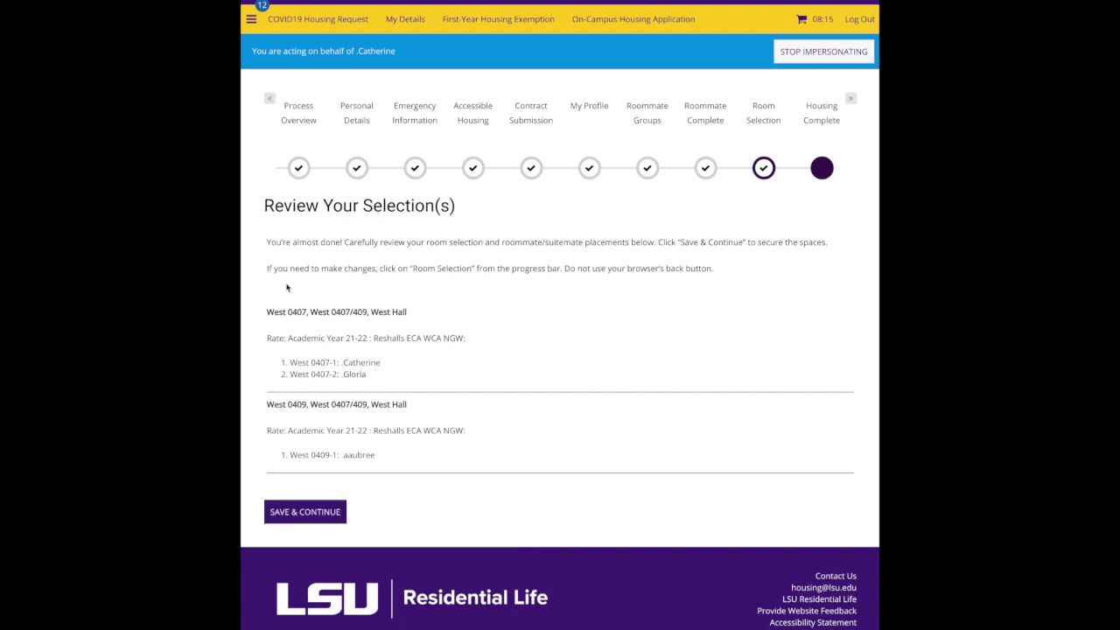
{"action": "left_click_drag", "start_coordinate": [267, 271], "coordinate": [452, 280]}
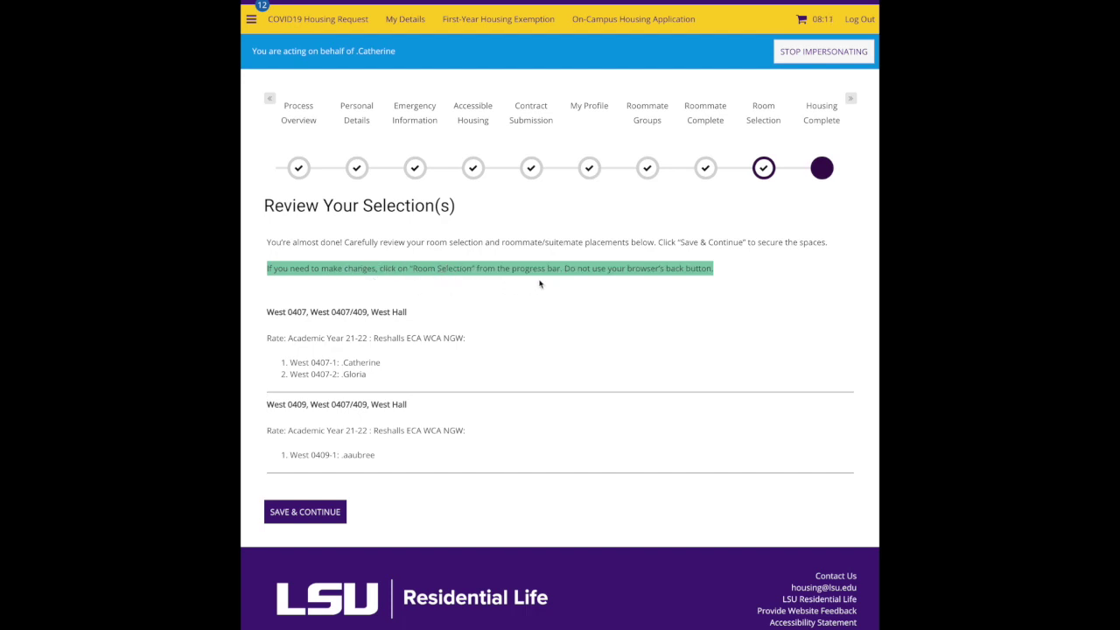
{"action": "left_click", "coordinate": [595, 278]}
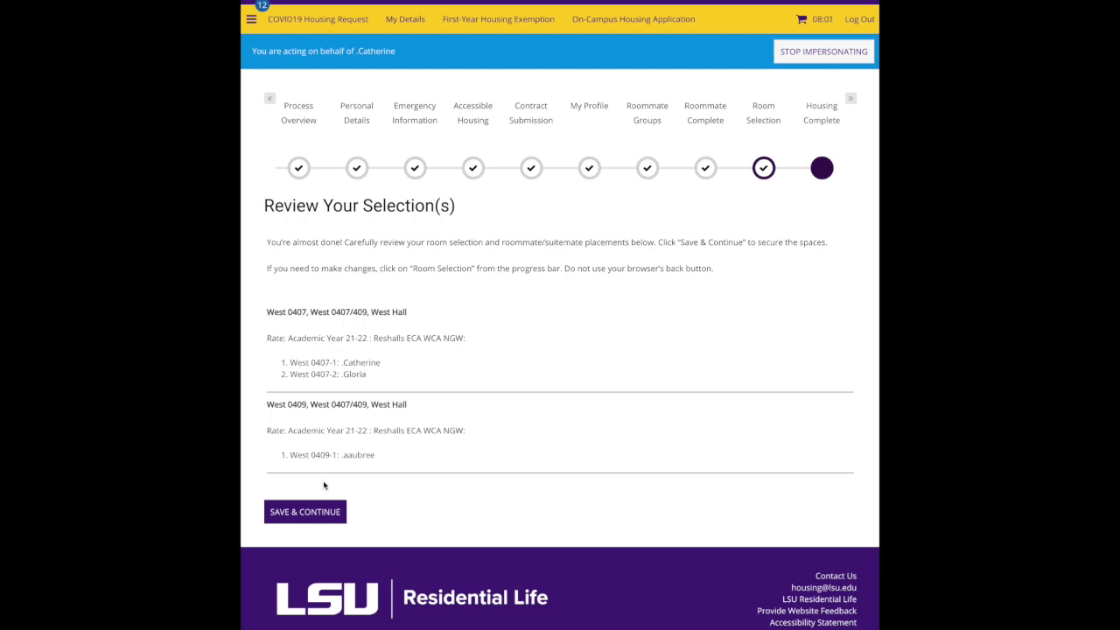
Step: Return to room selection and remove West 0409 and West 0407 from the cart
{"action": "left_click", "coordinate": [766, 121]}
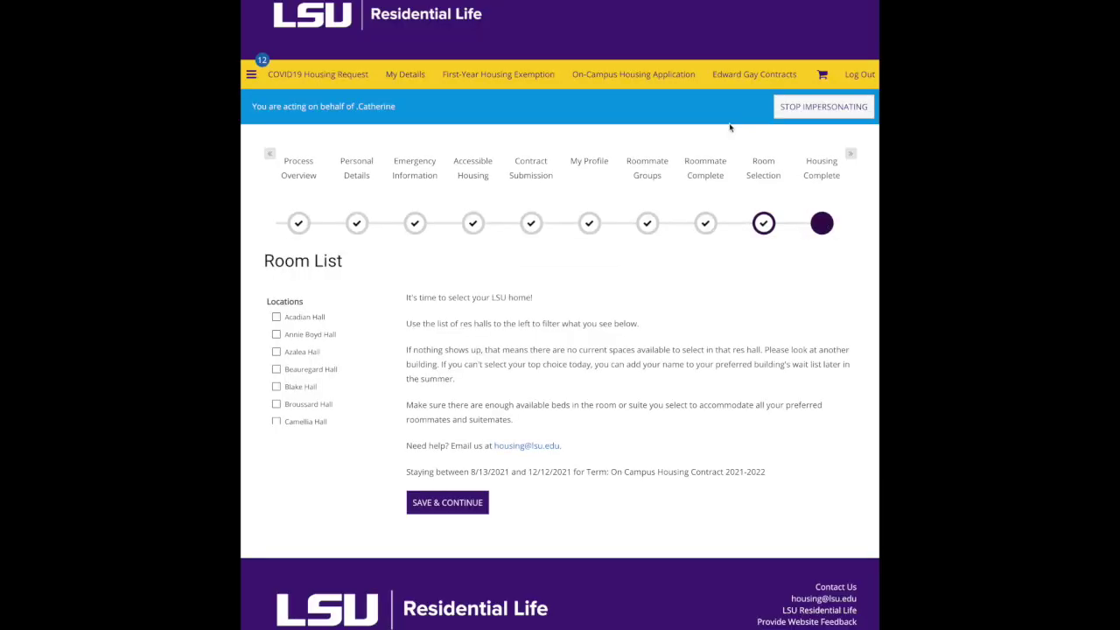
{"action": "scroll", "coordinate": [608, 277], "scroll_direction": "down", "scroll_amount": 3}
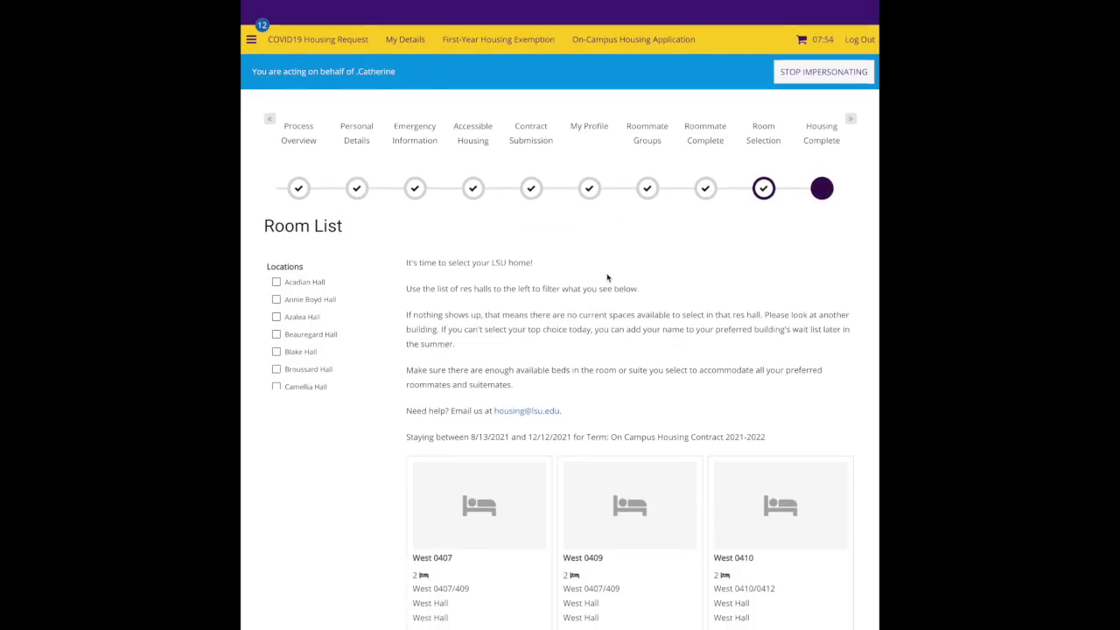
{"action": "scroll", "coordinate": [607, 278], "scroll_direction": "down", "scroll_amount": 1}
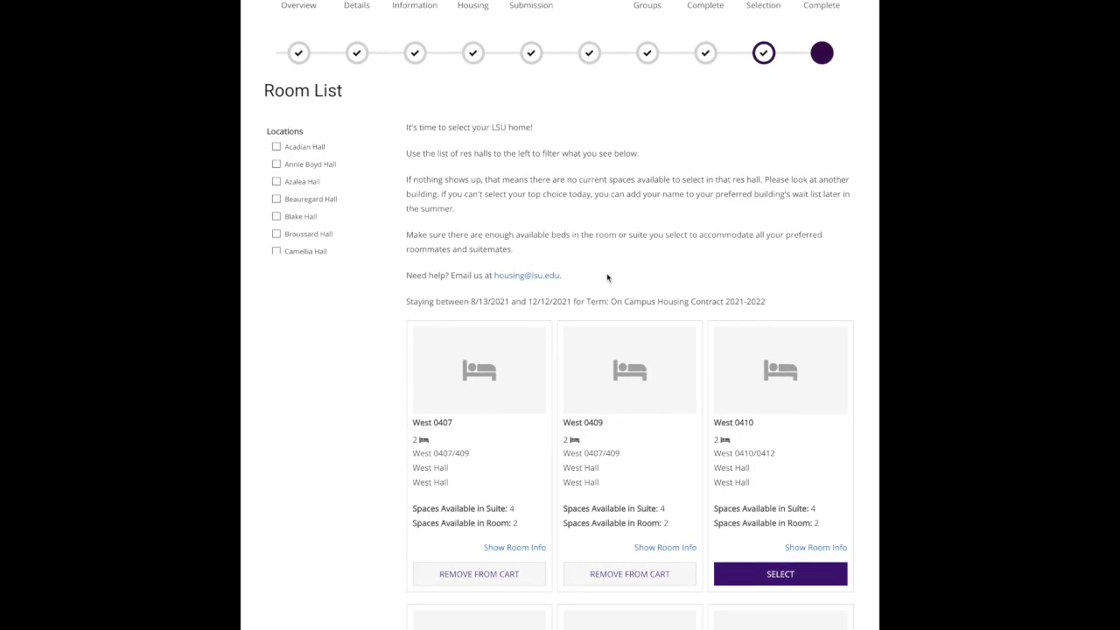
{"action": "scroll", "coordinate": [607, 278], "scroll_direction": "up", "scroll_amount": 3}
{"action": "mouse_move", "coordinate": [834, 91]}
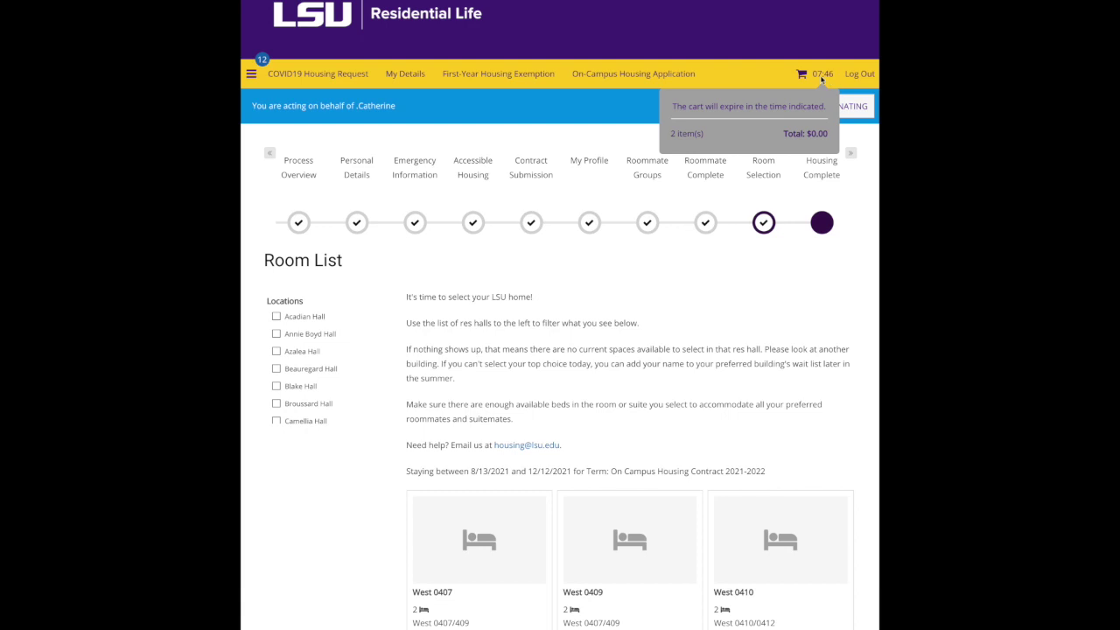
{"action": "scroll", "coordinate": [627, 306], "scroll_direction": "down", "scroll_amount": 3}
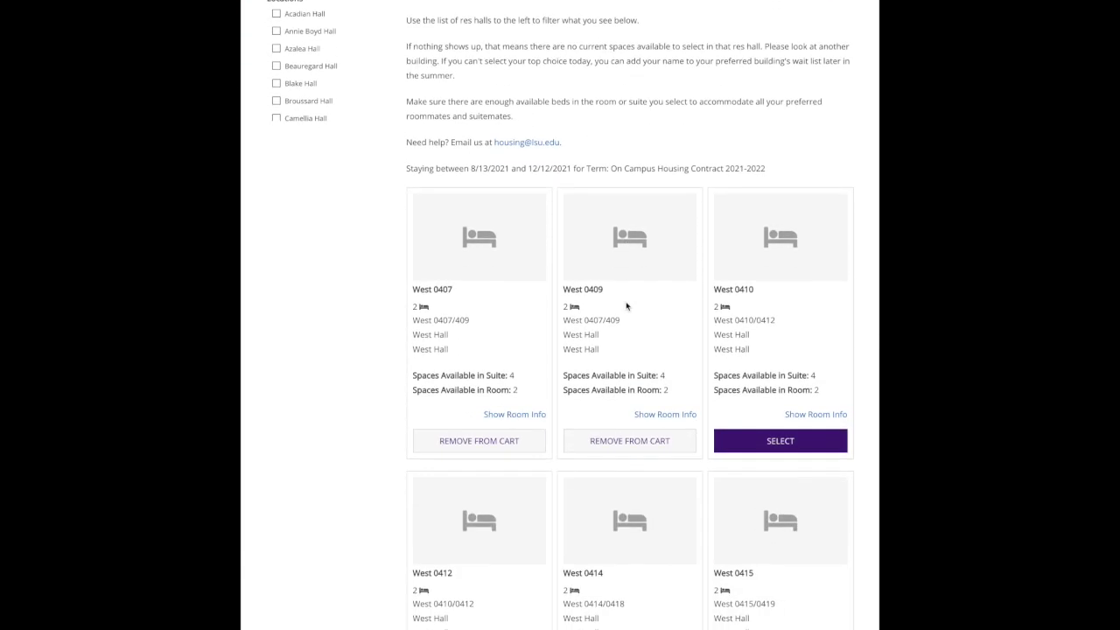
{"action": "scroll", "coordinate": [626, 306], "scroll_direction": "down", "scroll_amount": 1}
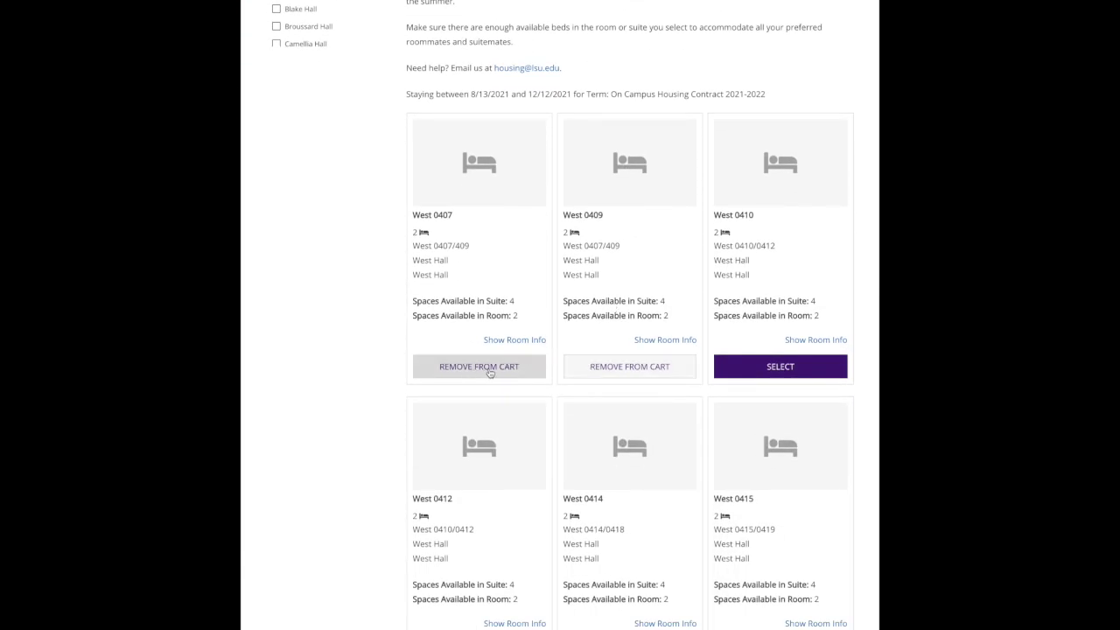
{"action": "left_click", "coordinate": [637, 369]}
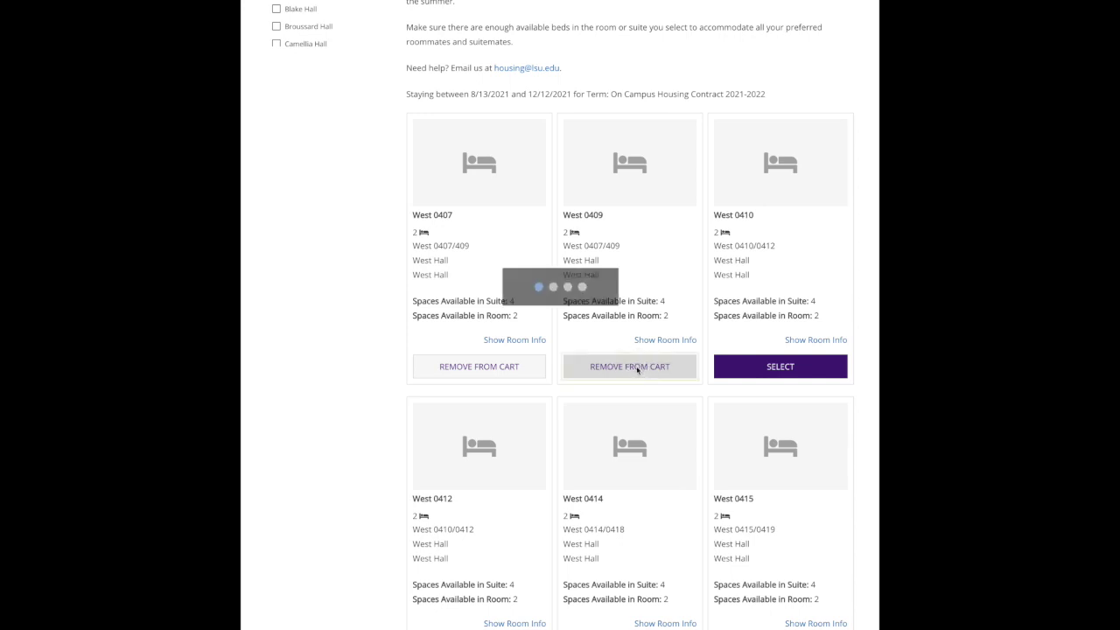
{"action": "left_click", "coordinate": [495, 367]}
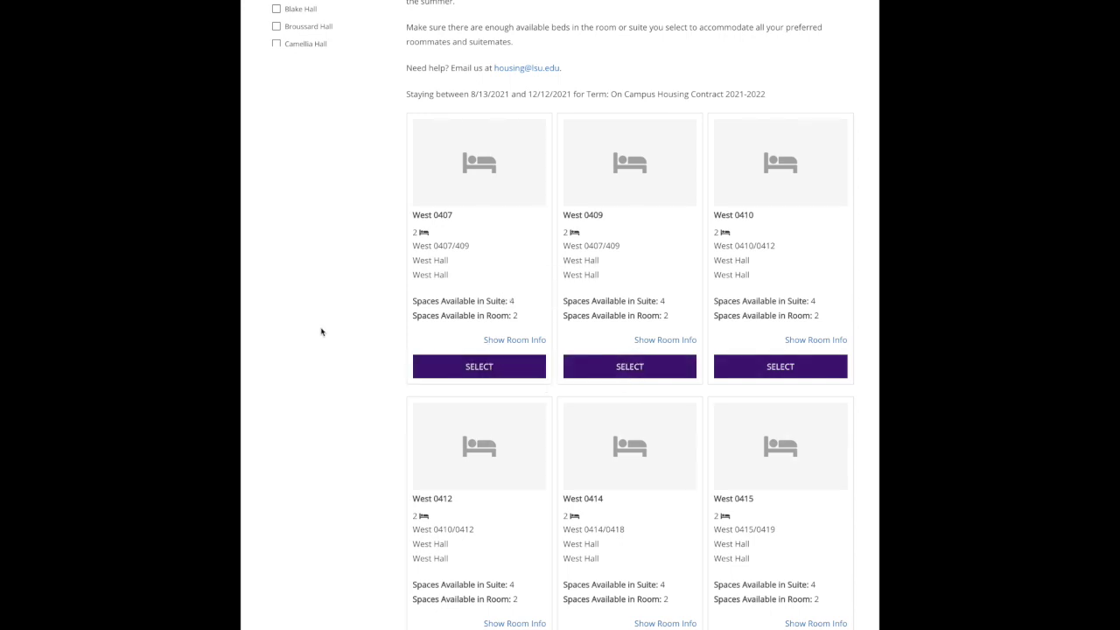
Step: Find West 0457 with its 0457/0459 suite pairing and add it to the cart
{"action": "scroll", "coordinate": [473, 335], "scroll_direction": "down", "scroll_amount": 10}
{"action": "scroll", "coordinate": [478, 331], "scroll_direction": "down", "scroll_amount": 1}
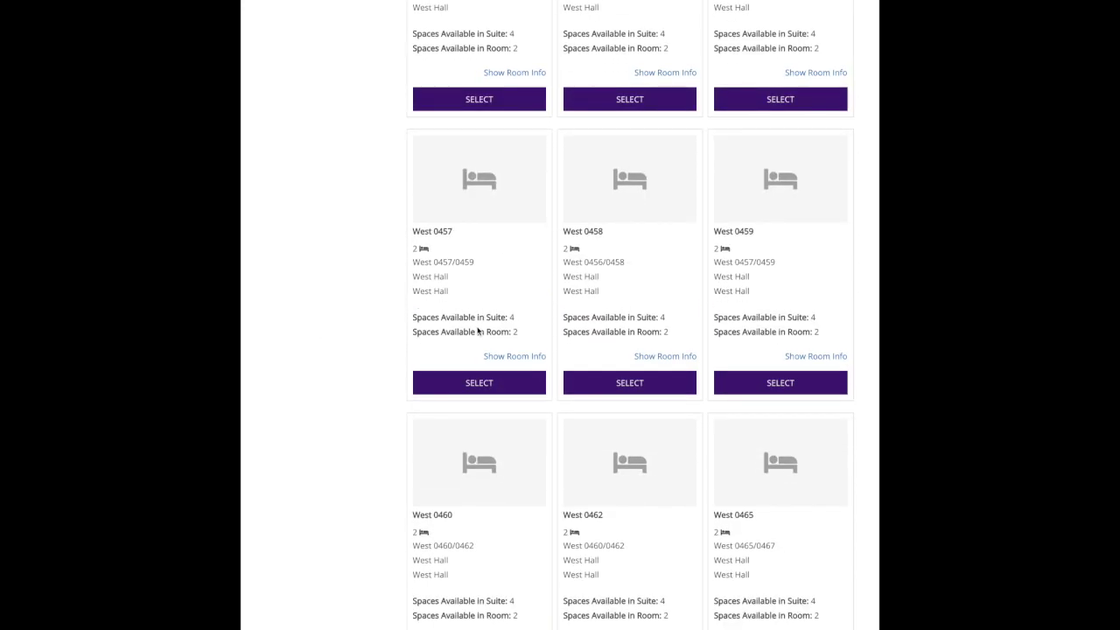
{"action": "double_click", "coordinate": [452, 233]}
{"action": "left_click_drag", "start_coordinate": [452, 234], "coordinate": [457, 234]}
{"action": "left_click", "coordinate": [433, 265]}
{"action": "left_click_drag", "start_coordinate": [438, 270], "coordinate": [468, 267]}
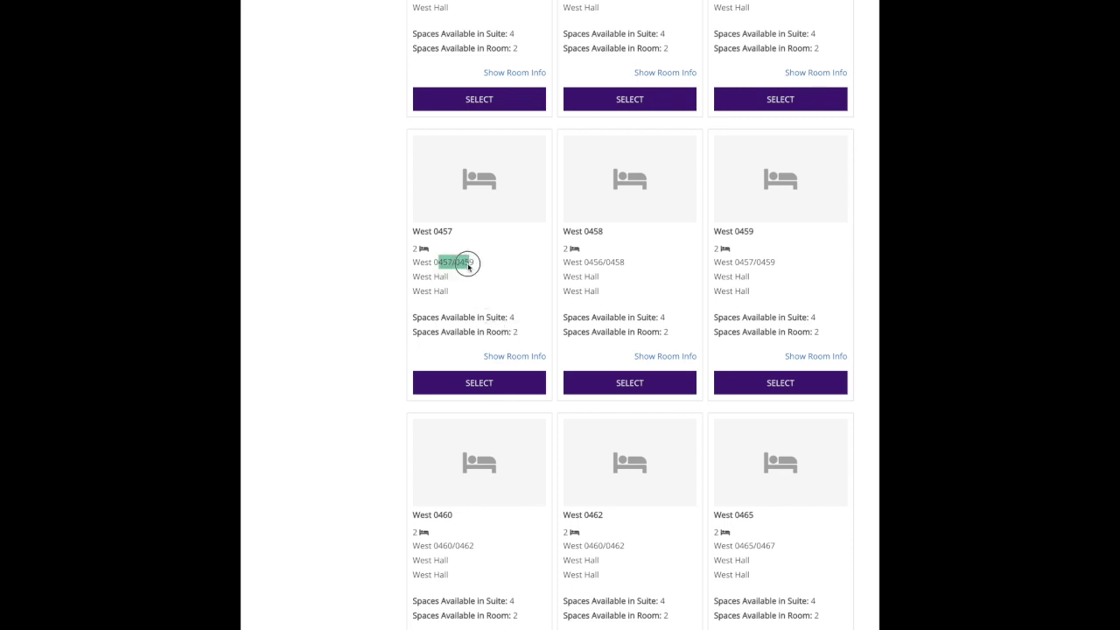
{"action": "left_click", "coordinate": [468, 266]}
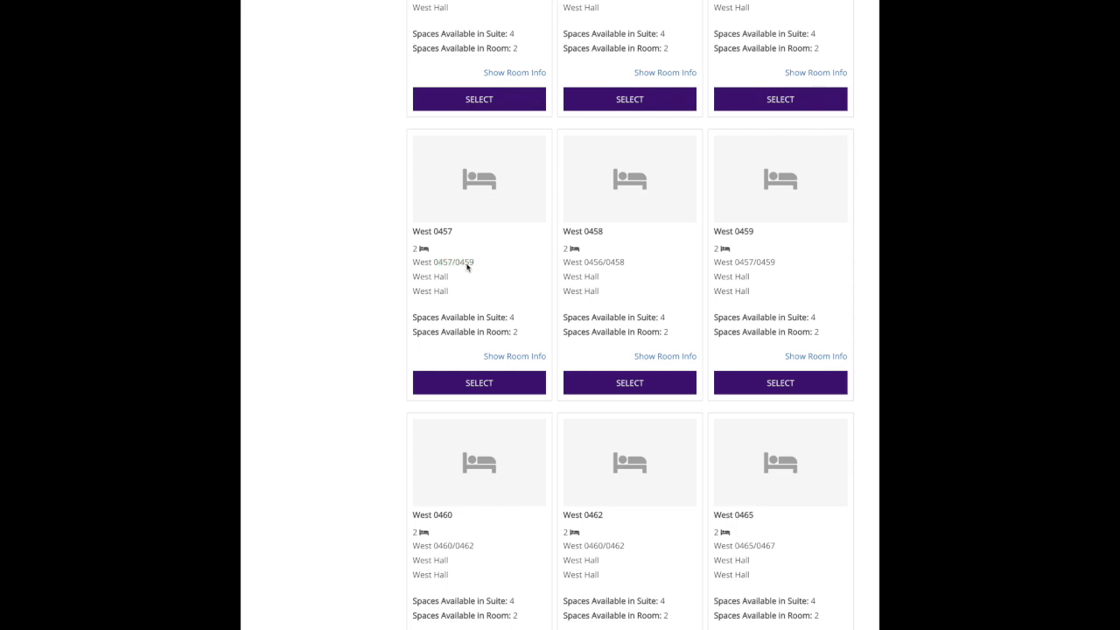
{"action": "left_click", "coordinate": [498, 384]}
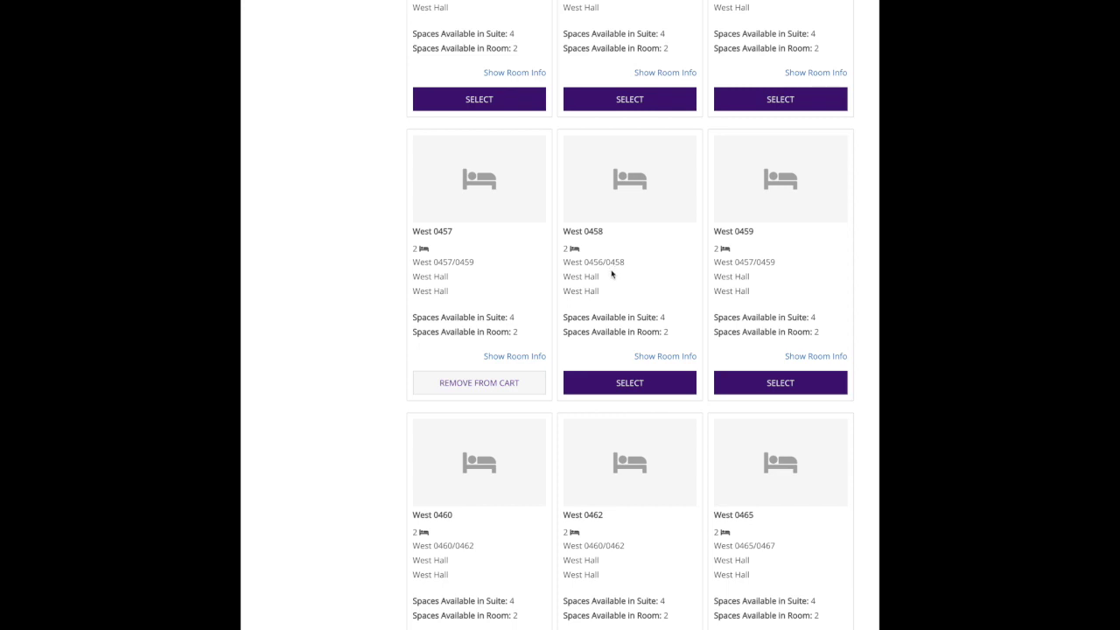
Step: Add West 0459 to the cart and save the selection
{"action": "double_click", "coordinate": [436, 265]}
{"action": "double_click", "coordinate": [744, 231]}
{"action": "left_click", "coordinate": [807, 386]}
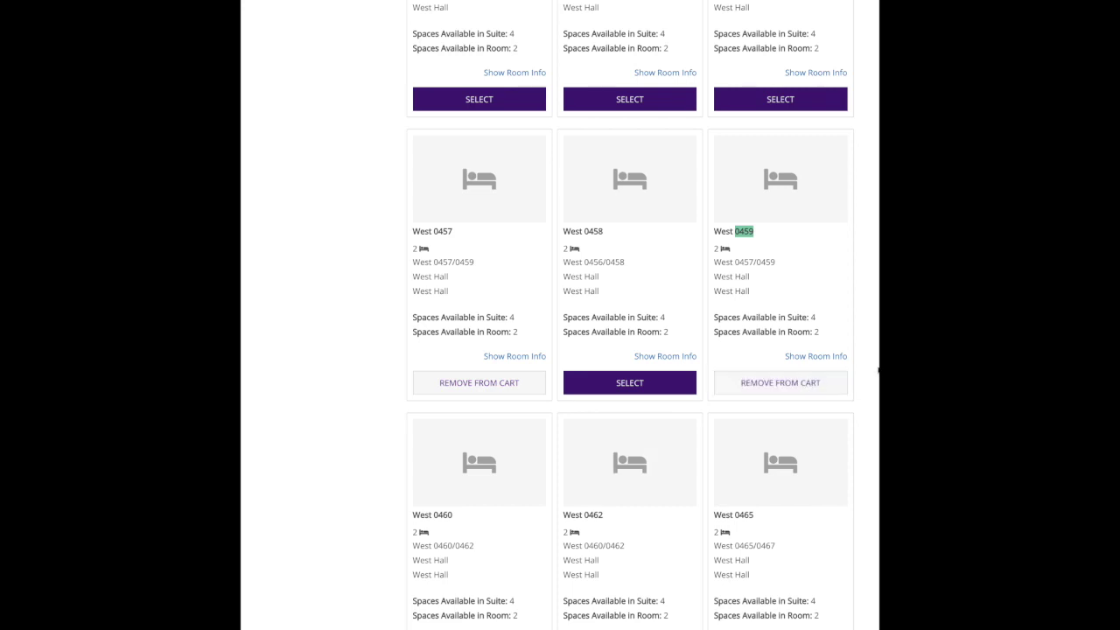
{"action": "scroll", "coordinate": [878, 370], "scroll_direction": "down", "scroll_amount": 4}
{"action": "left_click", "coordinate": [461, 448]}
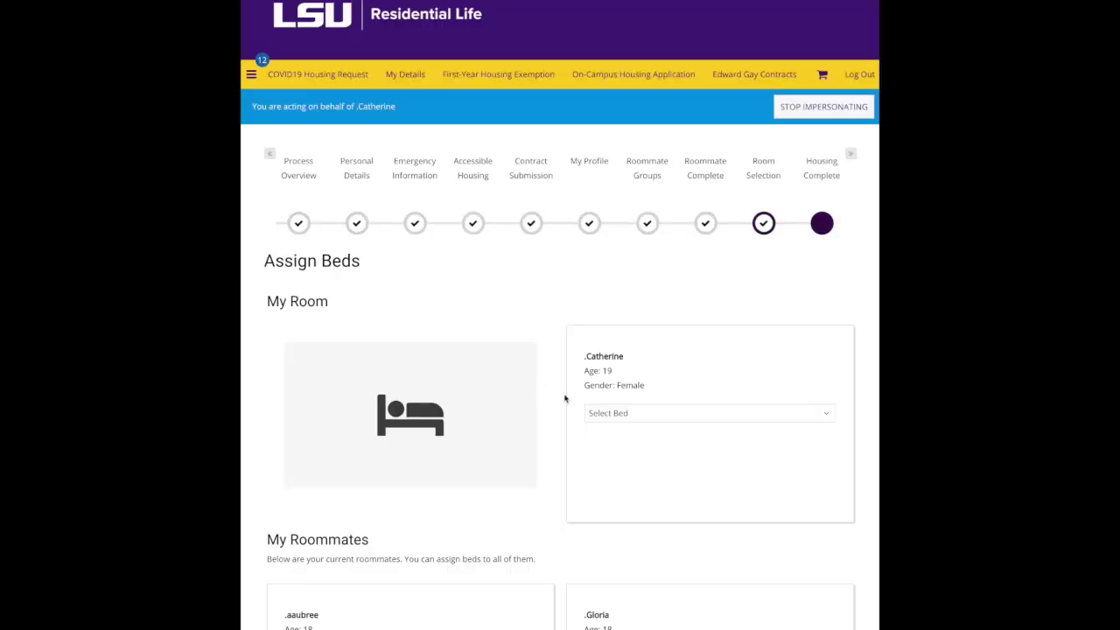
Step: Assign bed West 0457-1 to the student, West 0457-2 and West 0459-1 to the roommates
{"action": "scroll", "coordinate": [563, 398], "scroll_direction": "down", "scroll_amount": 3}
{"action": "left_click", "coordinate": [657, 252]}
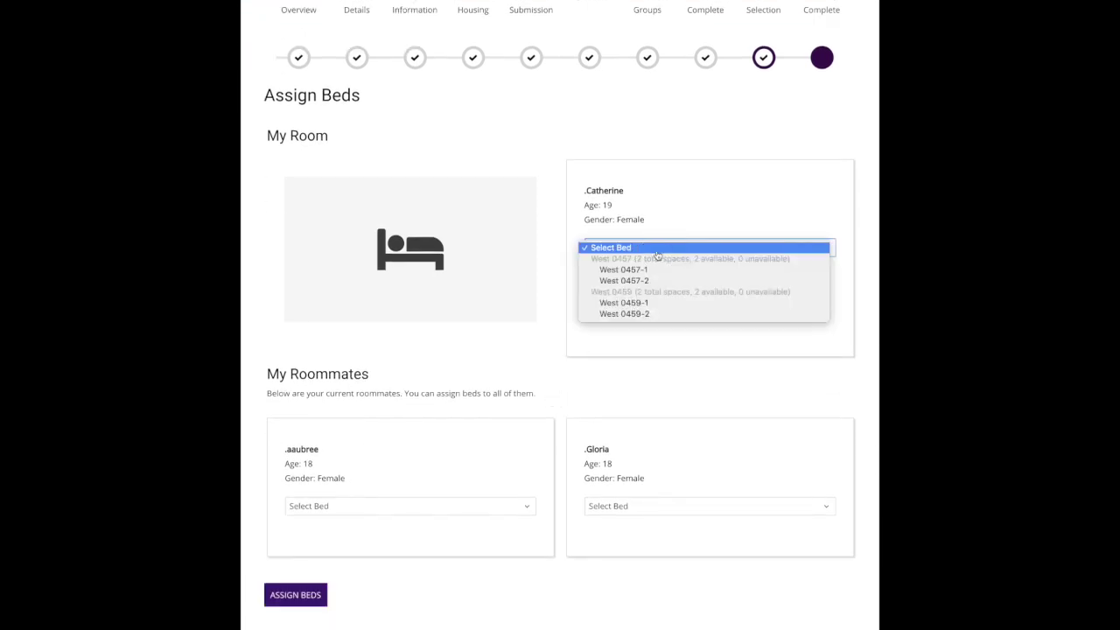
{"action": "left_click", "coordinate": [664, 271]}
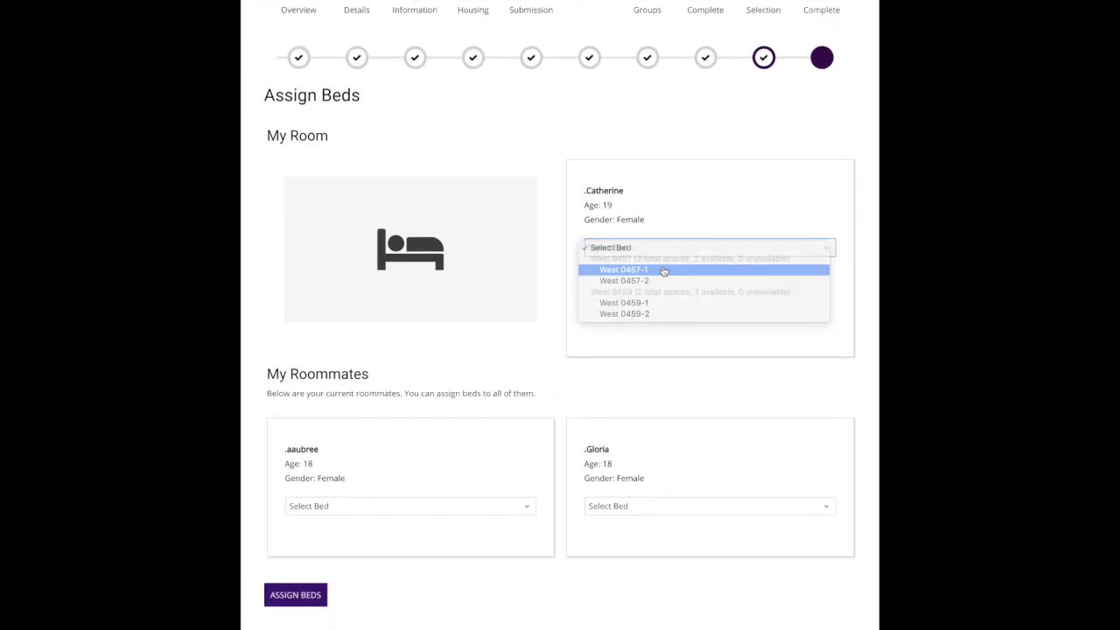
{"action": "left_click", "coordinate": [639, 506]}
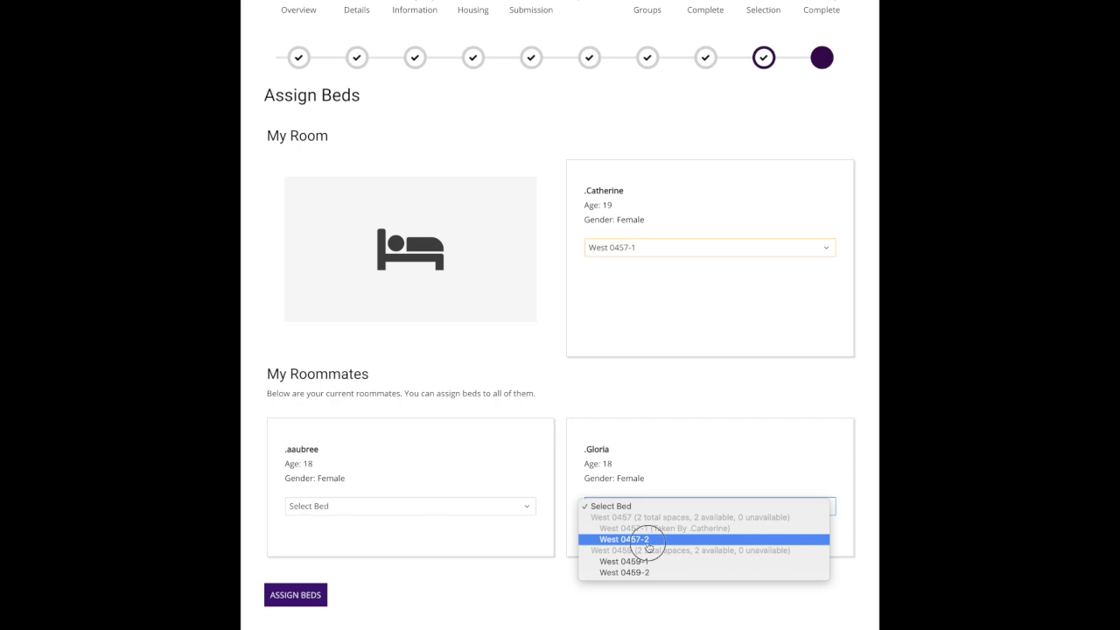
{"action": "left_click", "coordinate": [644, 540]}
{"action": "left_click", "coordinate": [530, 509]}
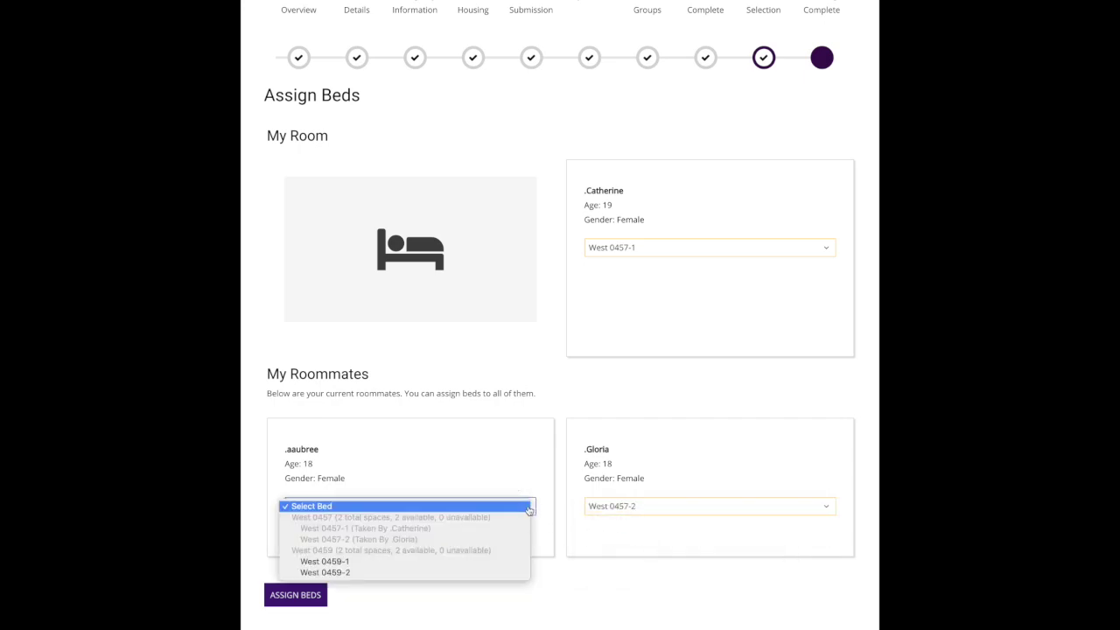
{"action": "left_click", "coordinate": [497, 567]}
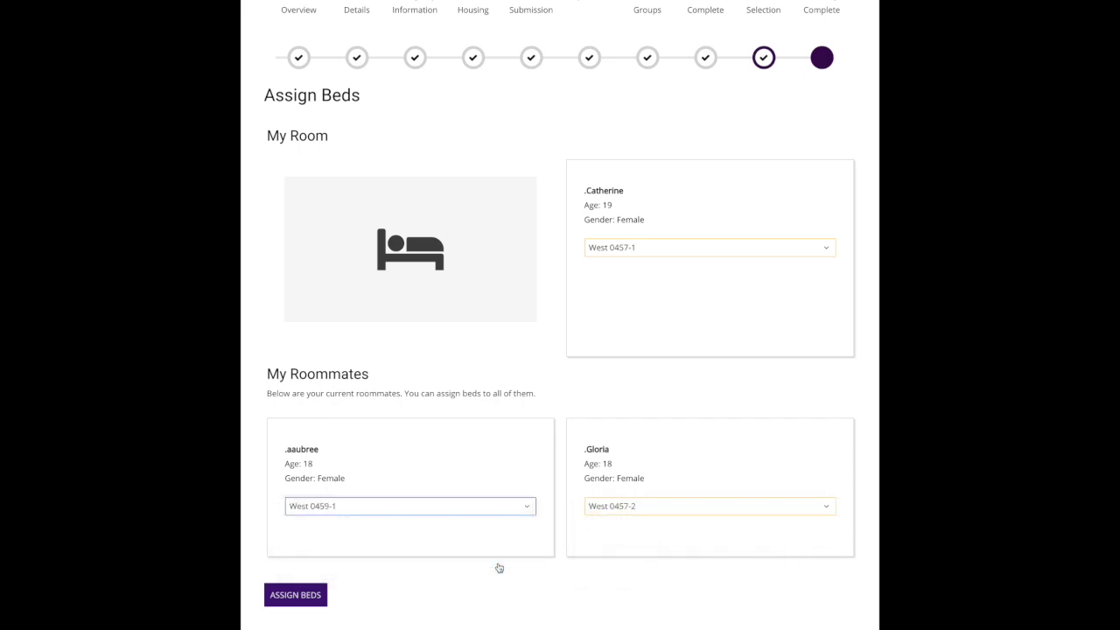
{"action": "left_click", "coordinate": [312, 596]}
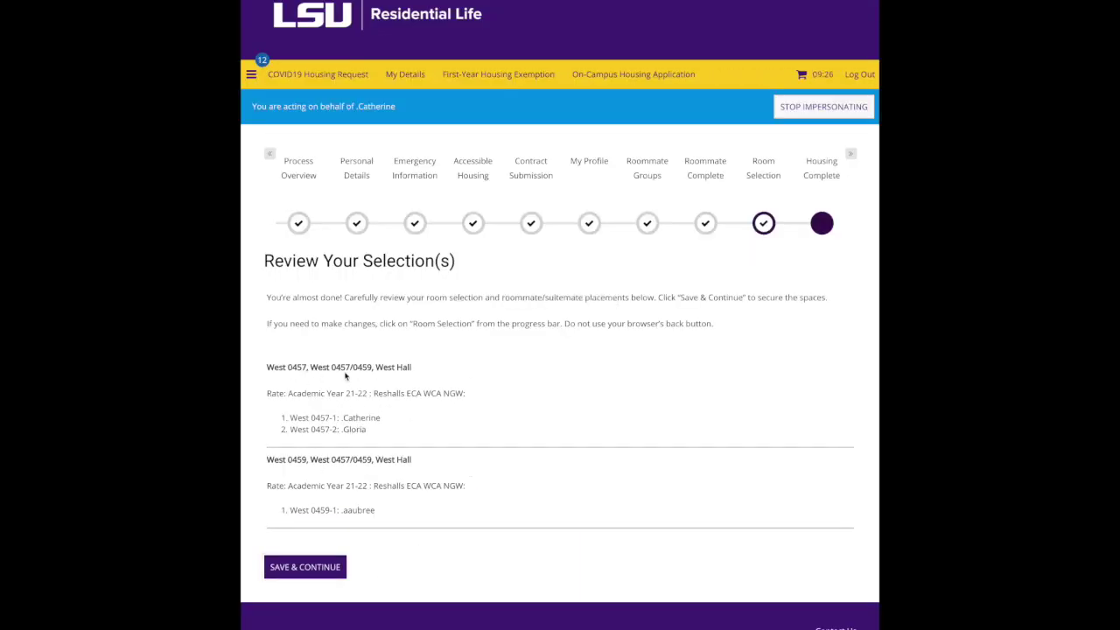
Step: Save the reviewed room and bed selections to finish housing
{"action": "left_click_drag", "start_coordinate": [341, 368], "coordinate": [371, 367]}
{"action": "scroll", "coordinate": [335, 420], "scroll_direction": "down", "scroll_amount": 1}
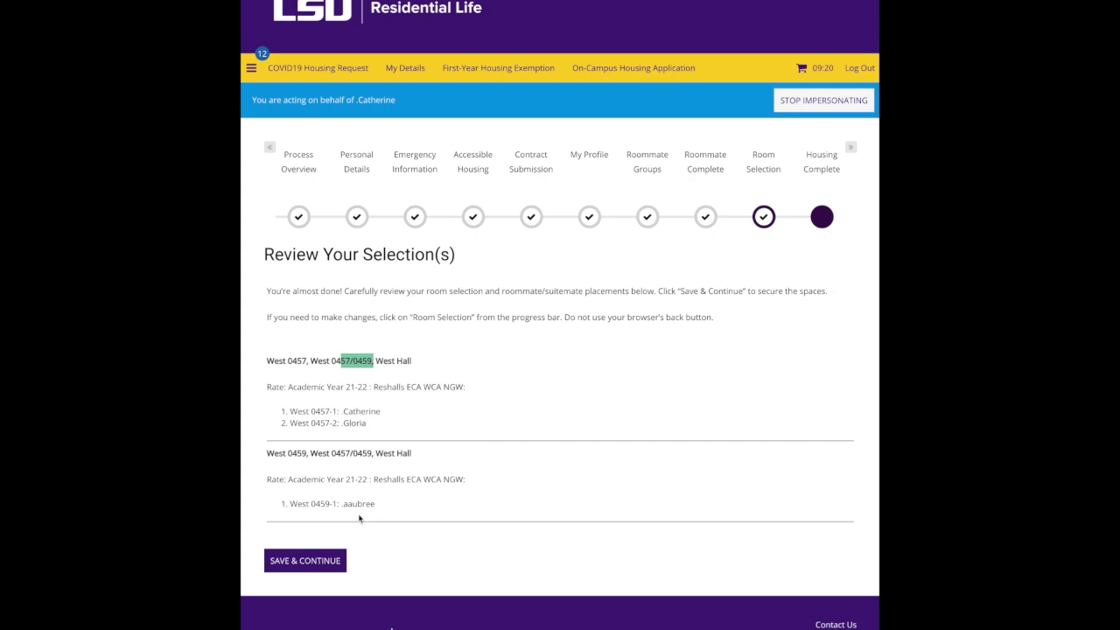
{"action": "left_click", "coordinate": [316, 568]}
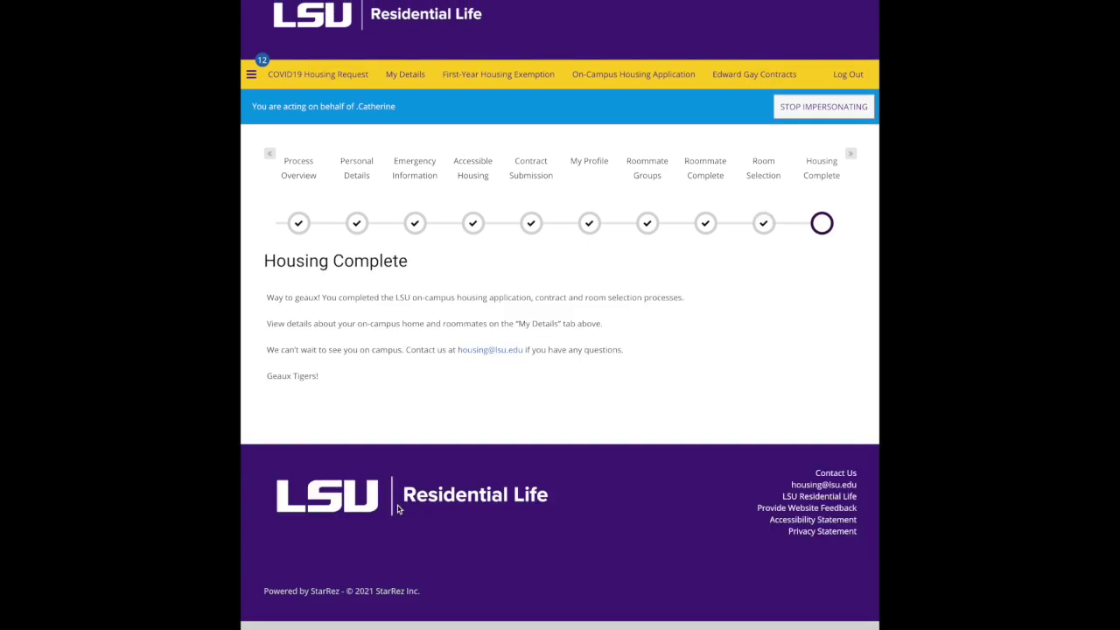
Step: Check the housing completion message, then browse the Room Selection list of West Hall rooms
{"action": "left_click_drag", "start_coordinate": [272, 301], "coordinate": [329, 305]}
{"action": "left_click", "coordinate": [320, 333]}
{"action": "left_click", "coordinate": [753, 175]}
{"action": "scroll", "coordinate": [776, 327], "scroll_direction": "down", "scroll_amount": 4}
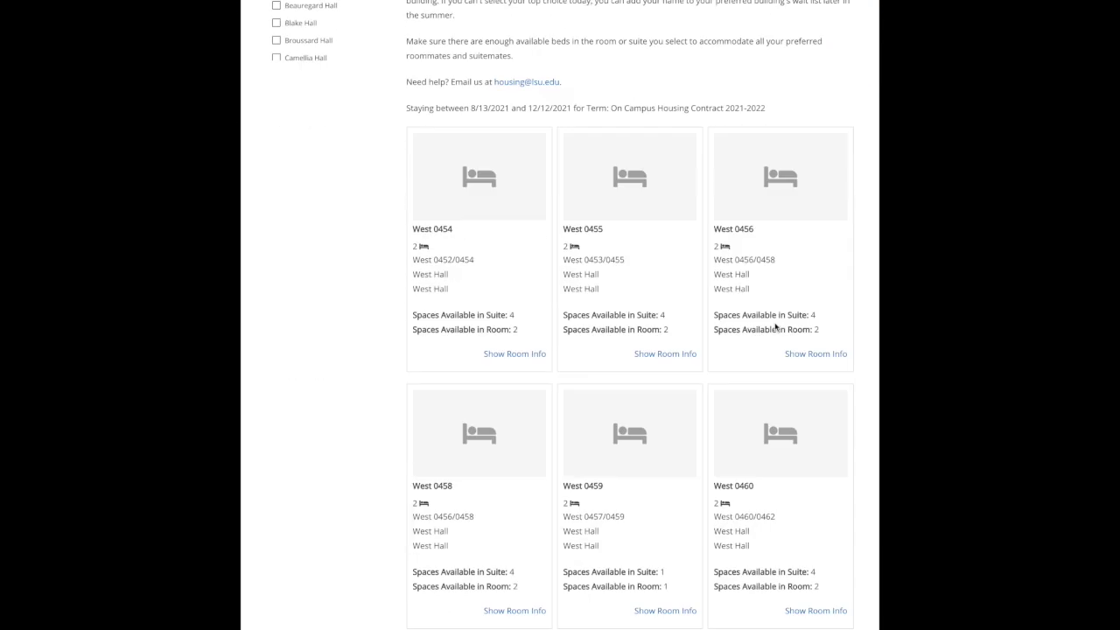
{"action": "scroll", "coordinate": [775, 327], "scroll_direction": "up", "scroll_amount": 1}
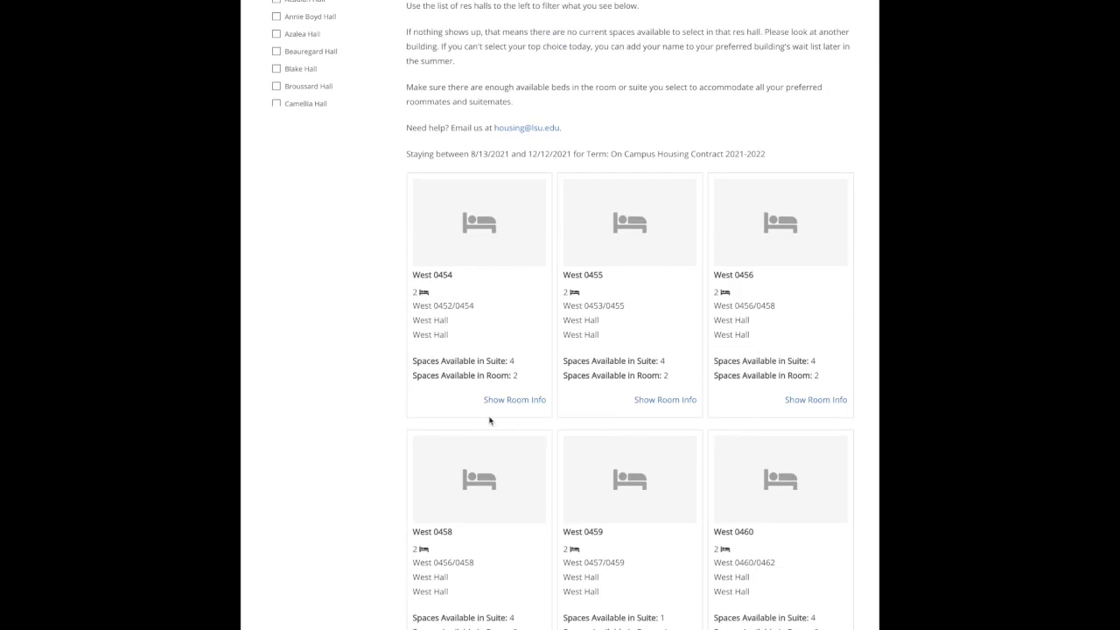
{"action": "scroll", "coordinate": [591, 420], "scroll_direction": "up", "scroll_amount": 4}
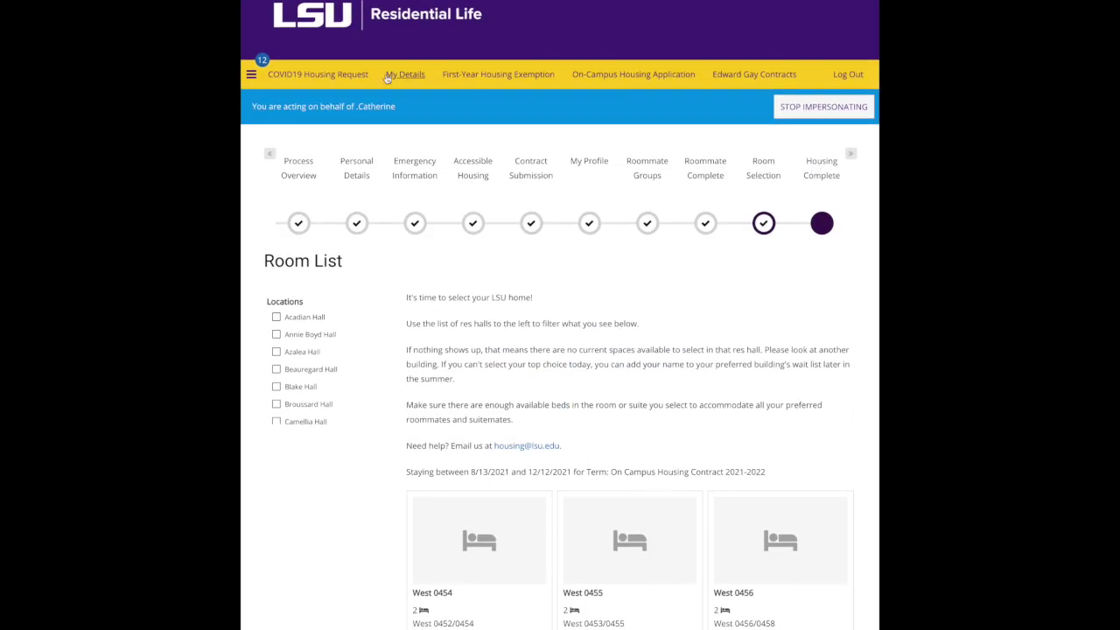
Step: Show My Details and highlight room number West 0457-1 and both roommate entries
{"action": "left_click", "coordinate": [405, 74]}
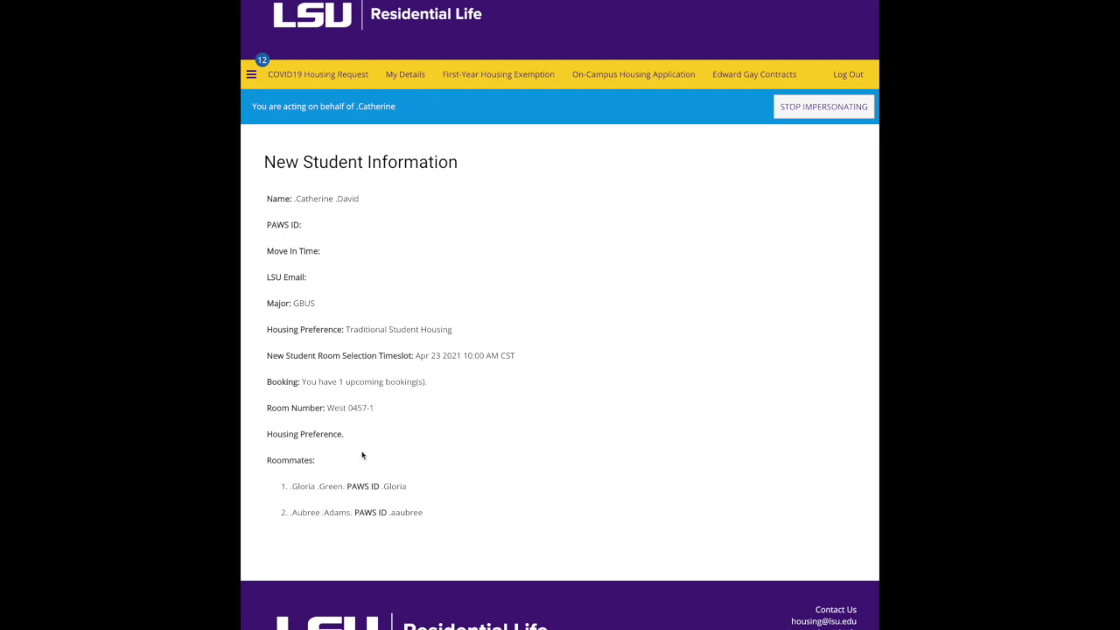
{"action": "left_click_drag", "start_coordinate": [267, 409], "coordinate": [377, 414]}
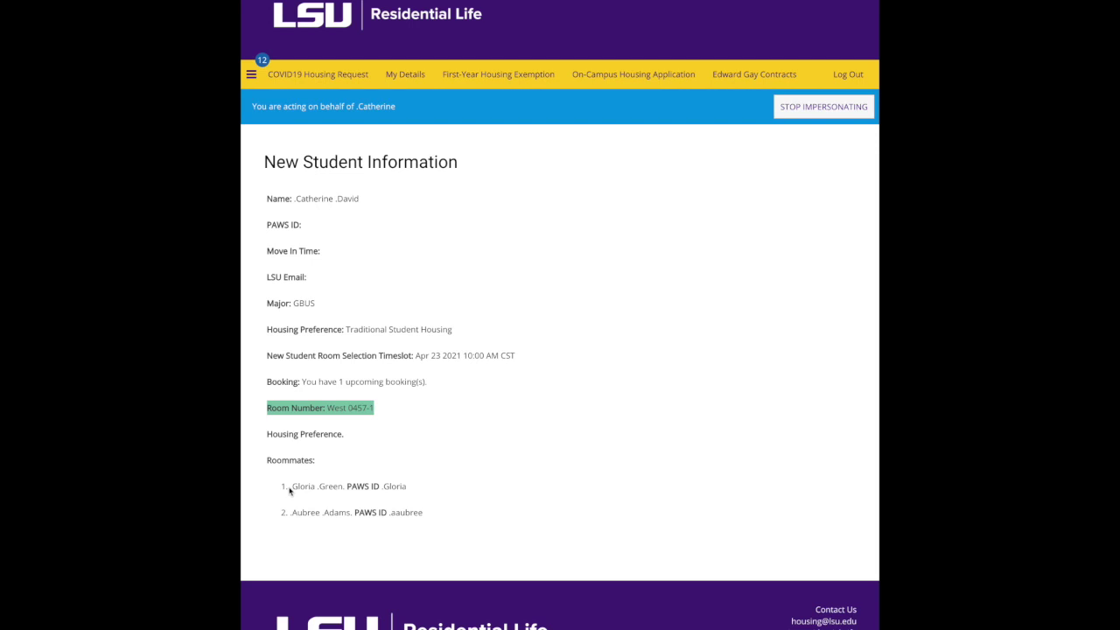
{"action": "left_click_drag", "start_coordinate": [289, 491], "coordinate": [420, 525]}
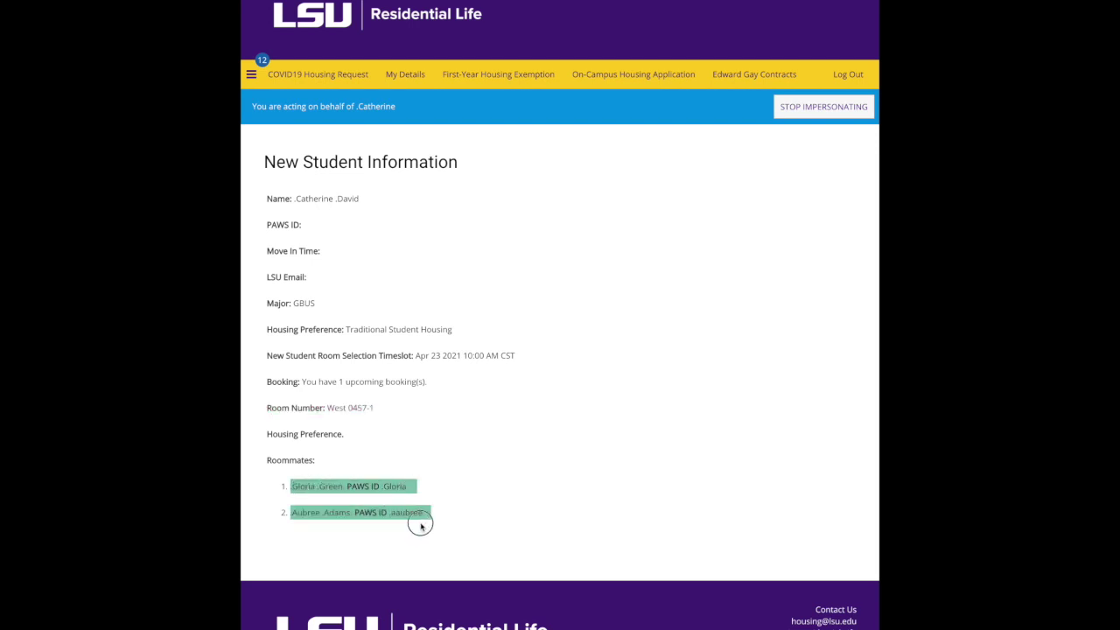
{"action": "left_click", "coordinate": [420, 525]}
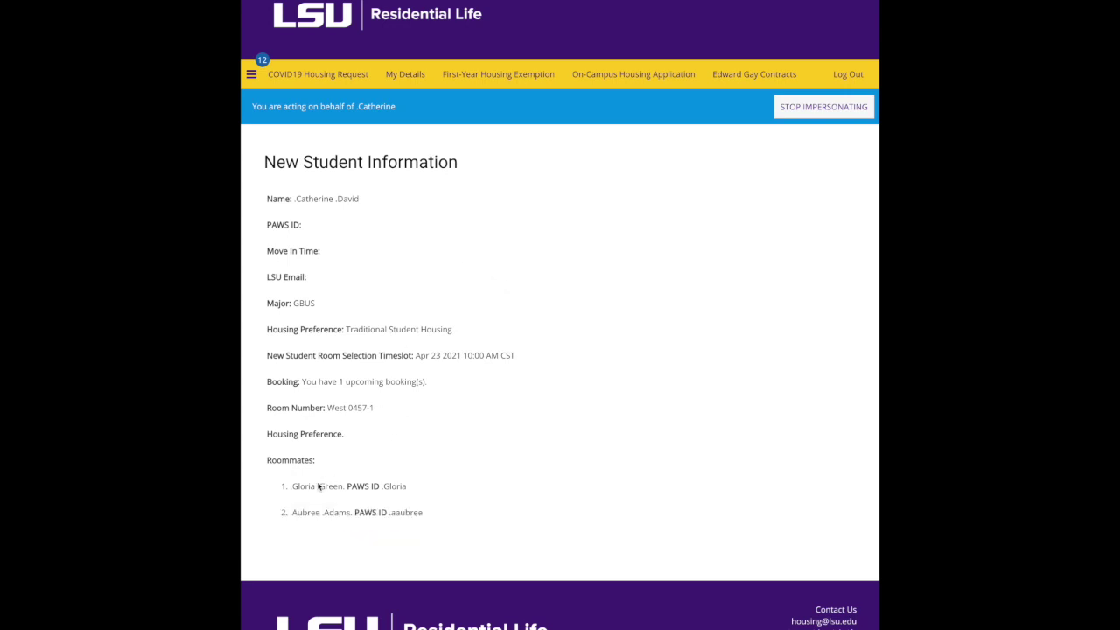
{"action": "left_click_drag", "start_coordinate": [288, 493], "coordinate": [374, 525]}
{"action": "left_click", "coordinate": [296, 518]}
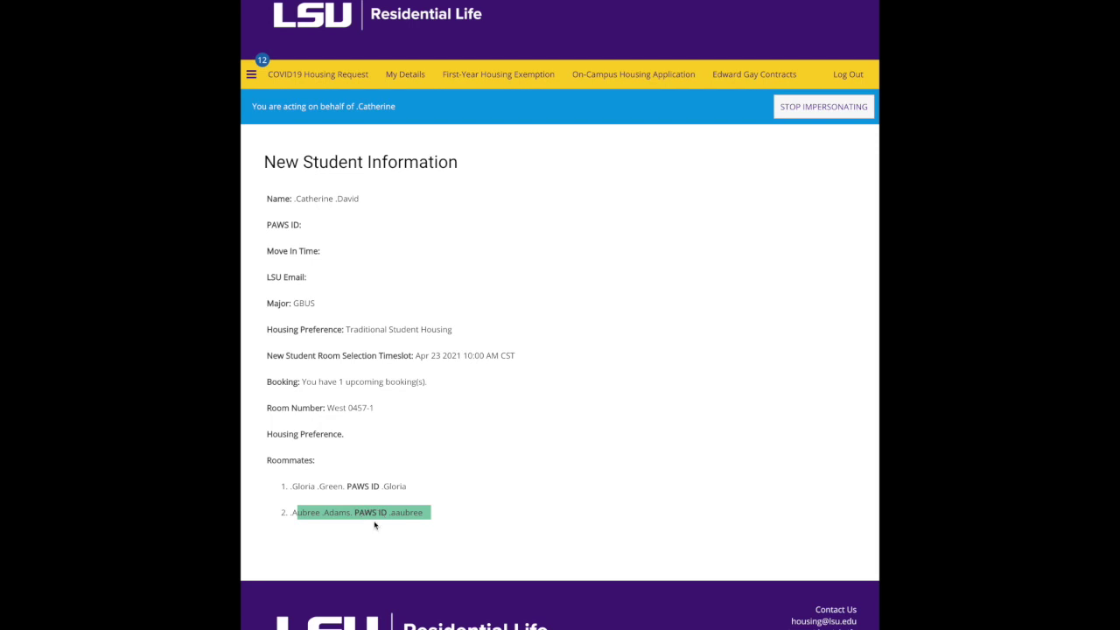
{"action": "left_click", "coordinate": [374, 514]}
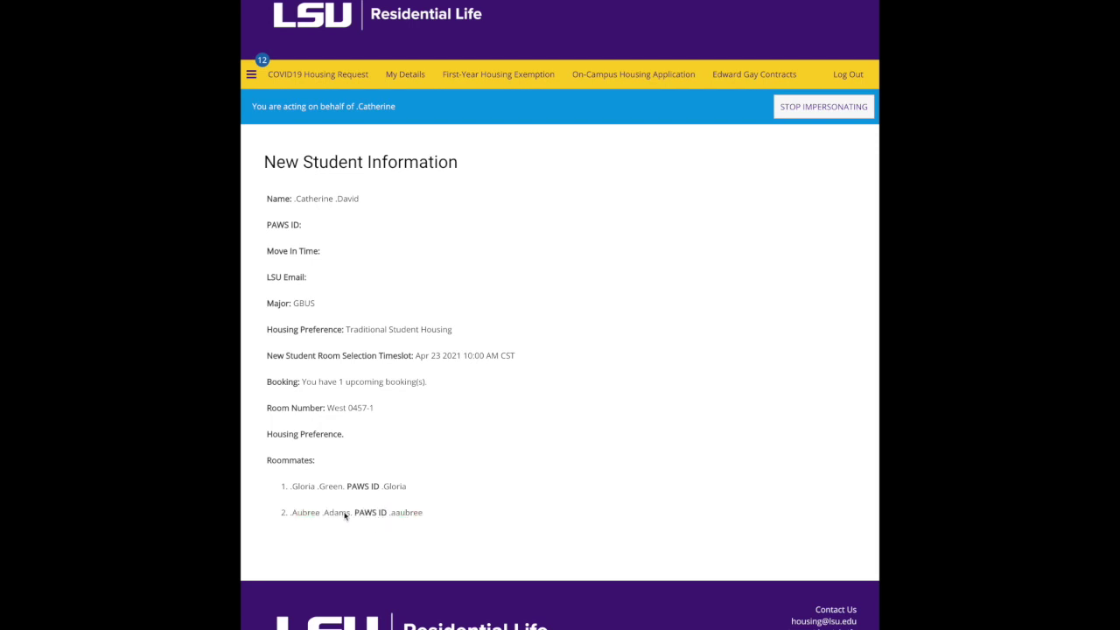